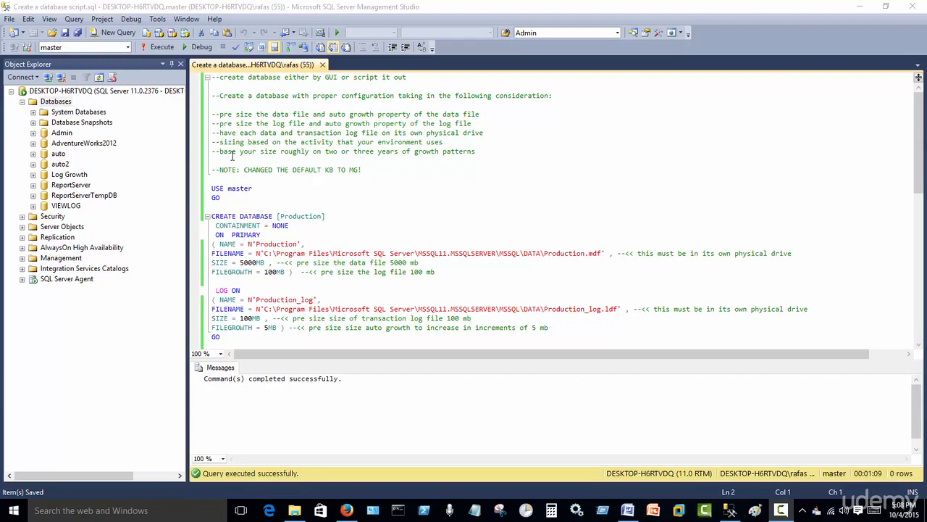
# - Start a new database on the server and name it PRODUCTION
pyautogui.rightClick(52, 103)
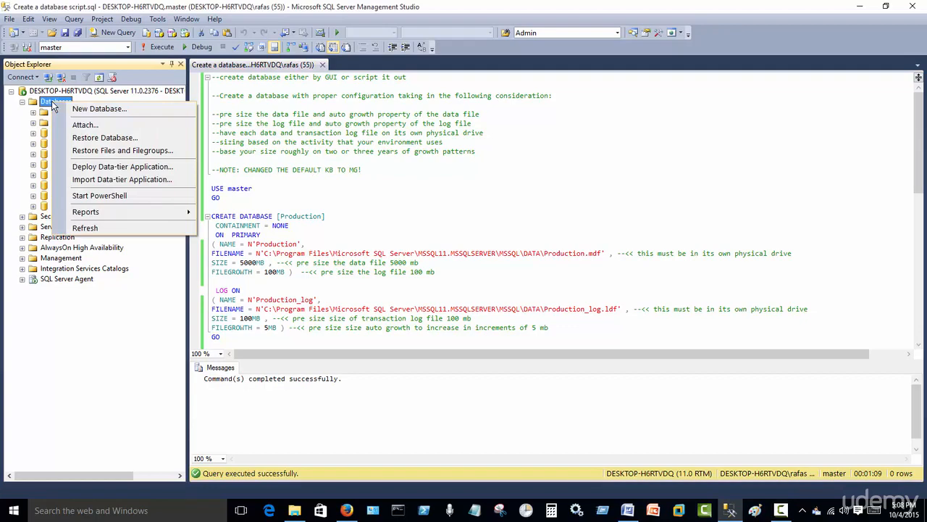
pyautogui.click(99, 109)
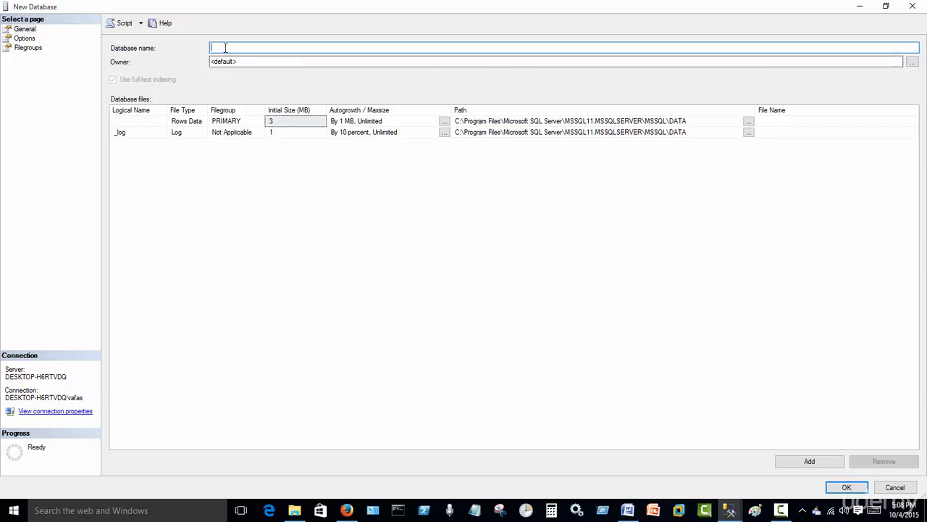
pyautogui.write('pRODUCTION')
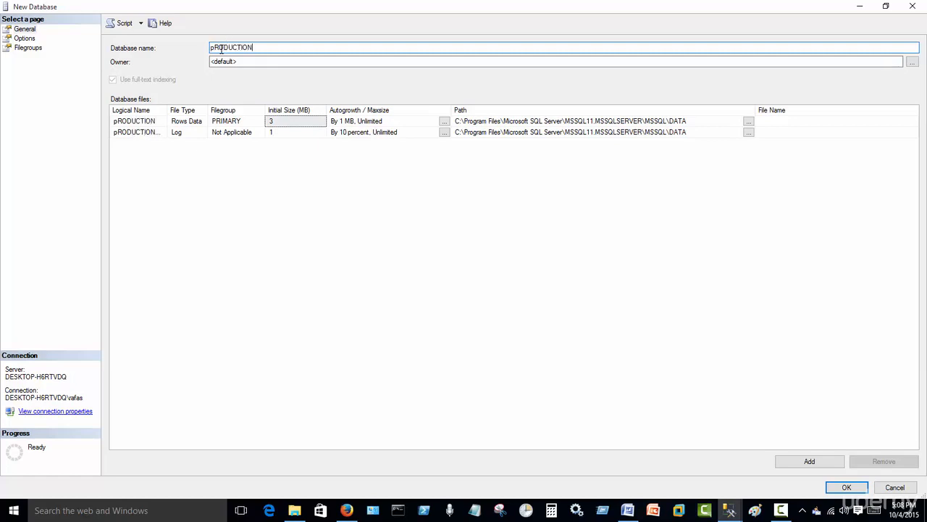
pyautogui.press('BackSpace')
pyautogui.write('P')
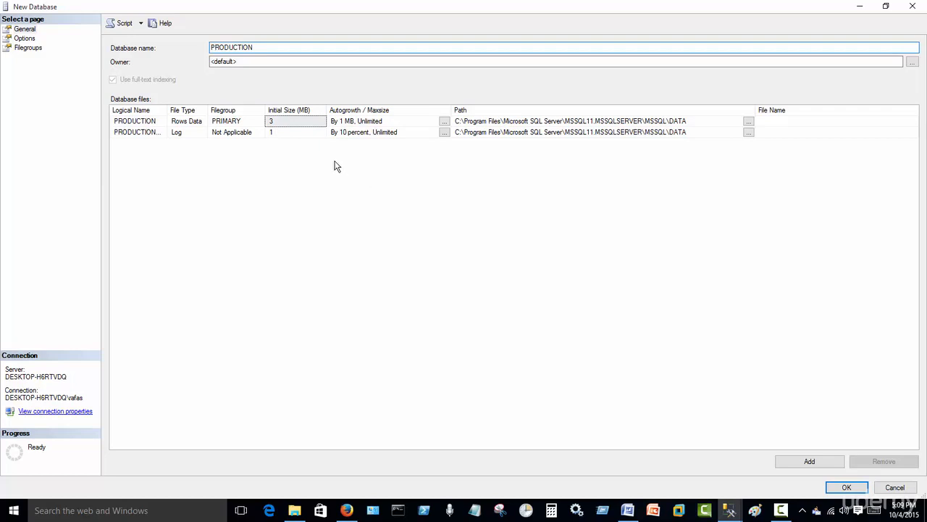
# - Set the initial size of the data file to 1,000 MB and of the log file to 100 MB
pyautogui.click(293, 121)
pyautogui.doubleClick(293, 121)
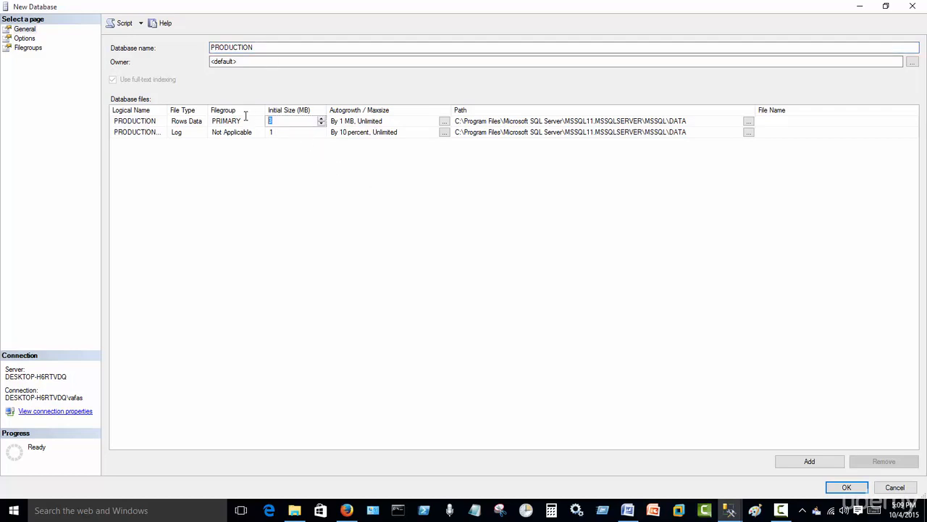
pyautogui.click(292, 134)
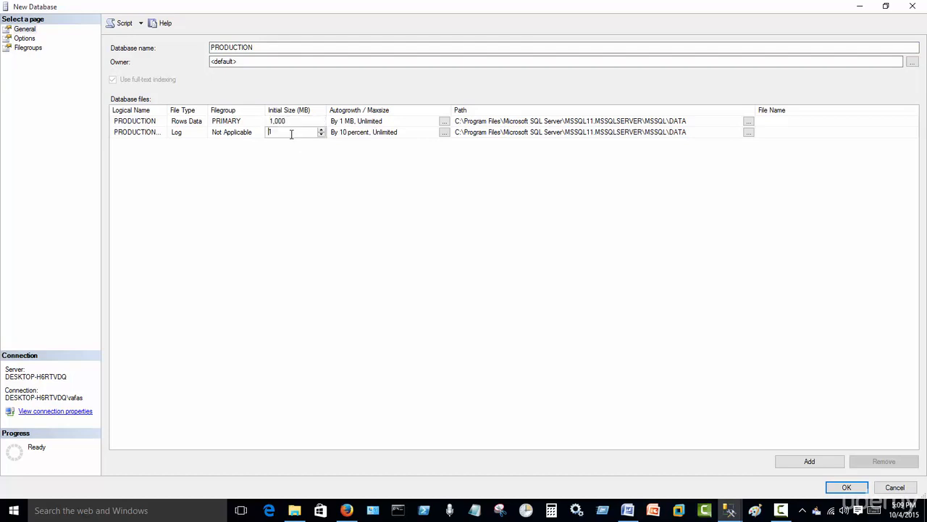
pyautogui.moveTo(244, 126); pyautogui.dragTo(226, 127)
# - Set the PRODUCTION data file to grow automatically by 100 MB with unlimited maximum size
pyautogui.click(445, 122)
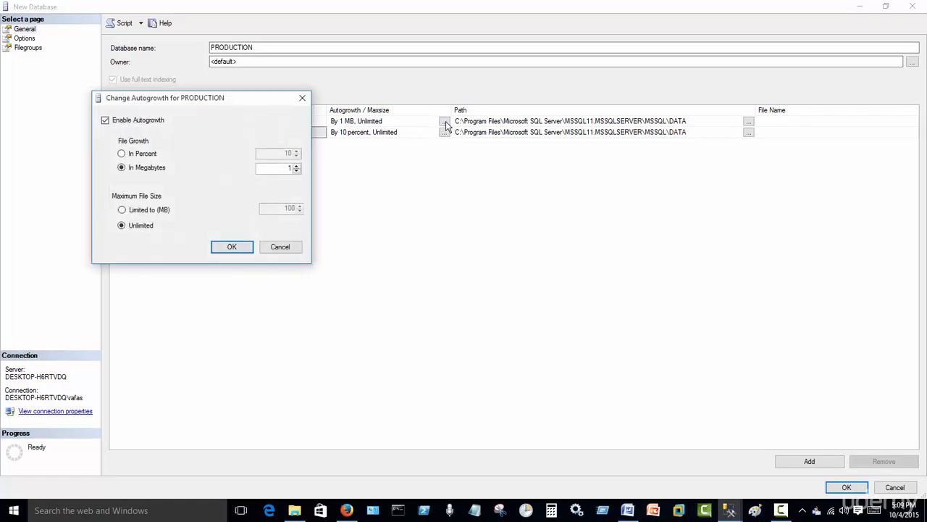
pyautogui.moveTo(260, 104); pyautogui.dragTo(415, 102)
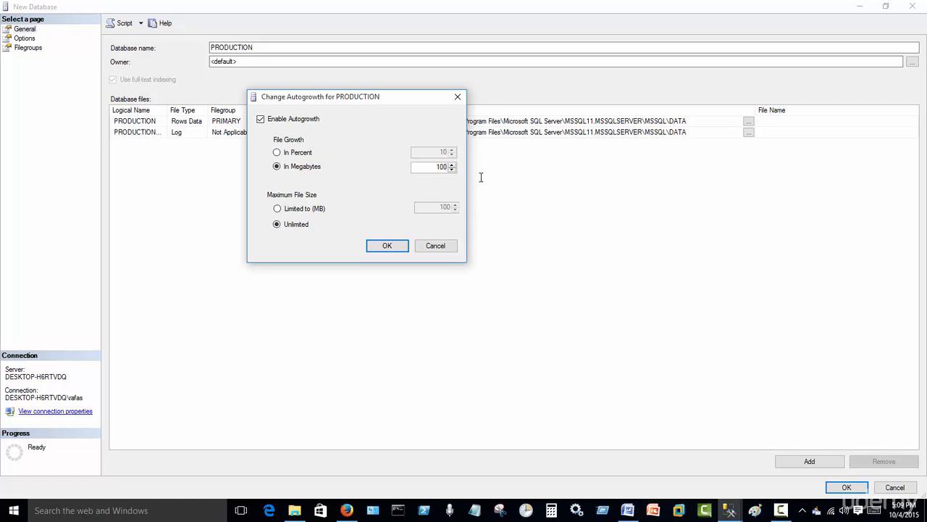
pyautogui.click(380, 244)
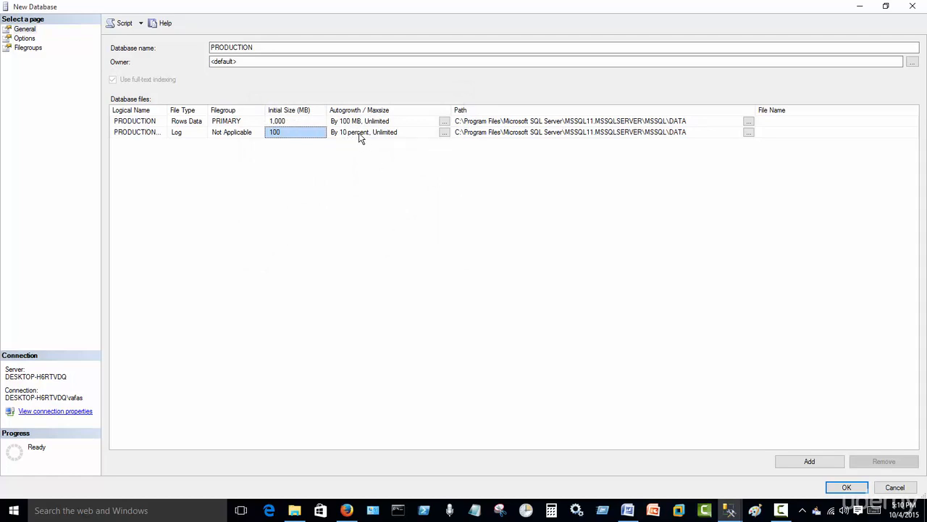
# - Set the log file's autogrowth to 10 megabytes with unlimited maximum size, and create the database
pyautogui.click(445, 133)
pyautogui.click(167, 186)
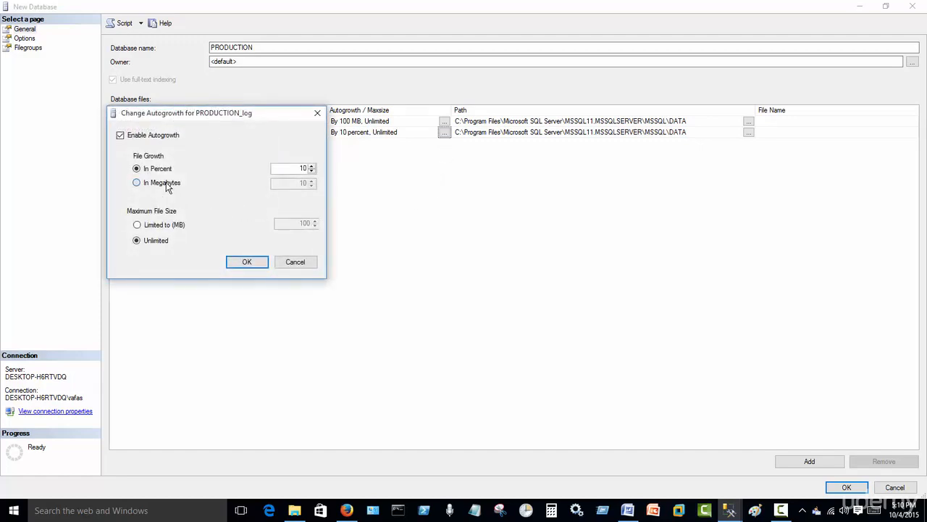
pyautogui.moveTo(292, 187); pyautogui.dragTo(319, 185)
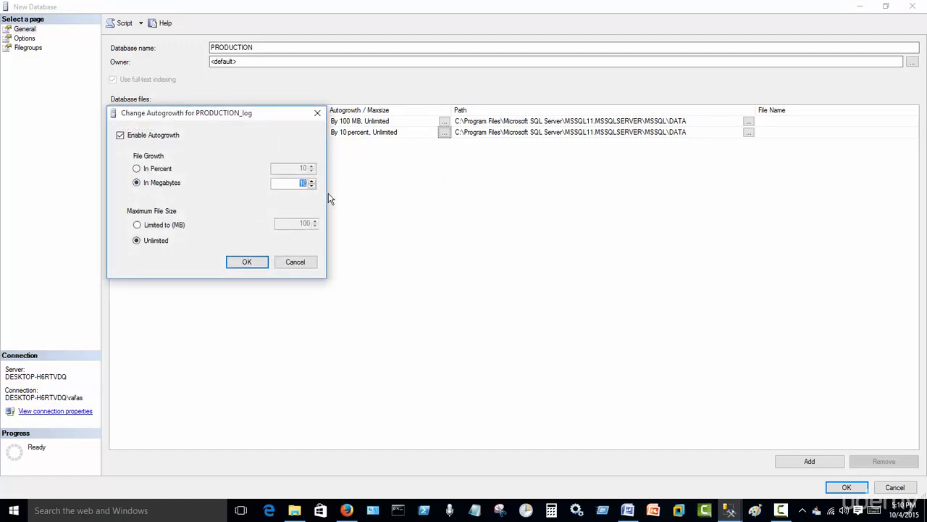
pyautogui.moveTo(262, 114); pyautogui.dragTo(426, 189)
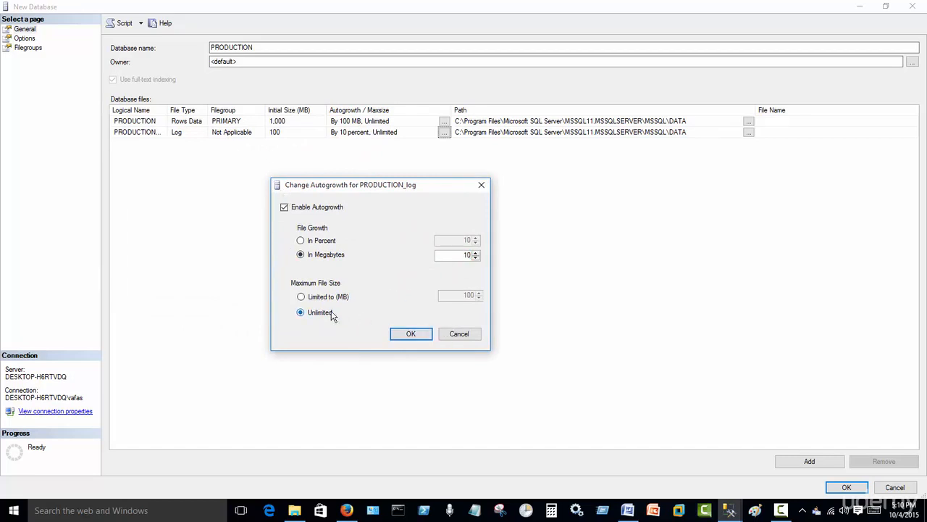
pyautogui.click(407, 336)
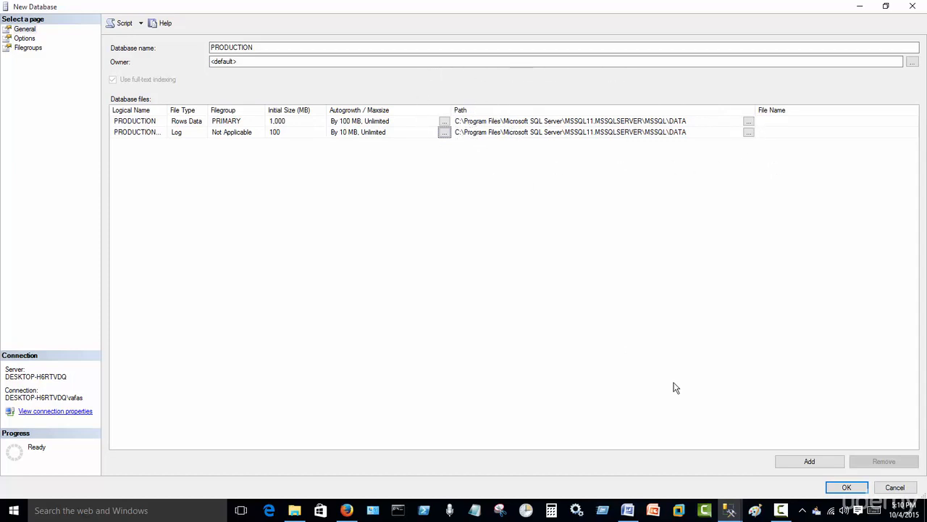
pyautogui.click(849, 488)
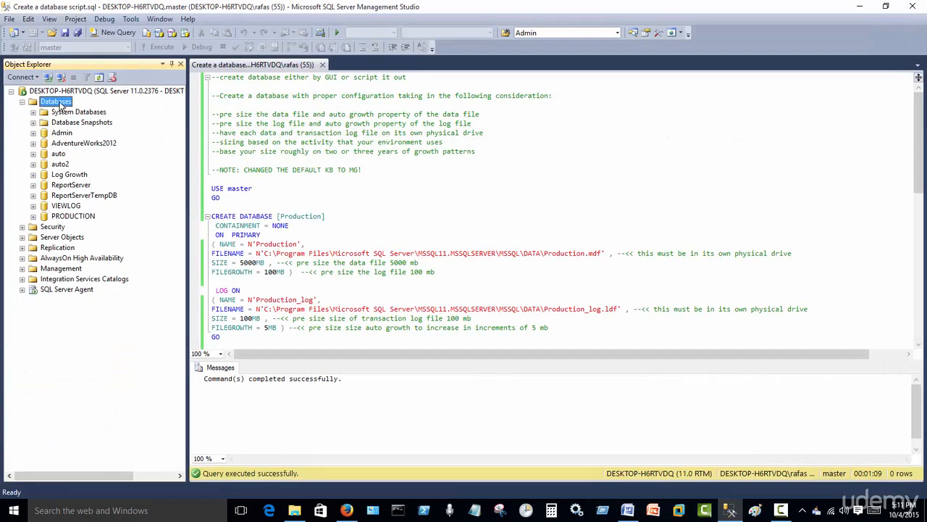
# - Refresh the database list and review the file sizes and autogrowth settings in the PRODUCTION database's properties
pyautogui.press('F5')
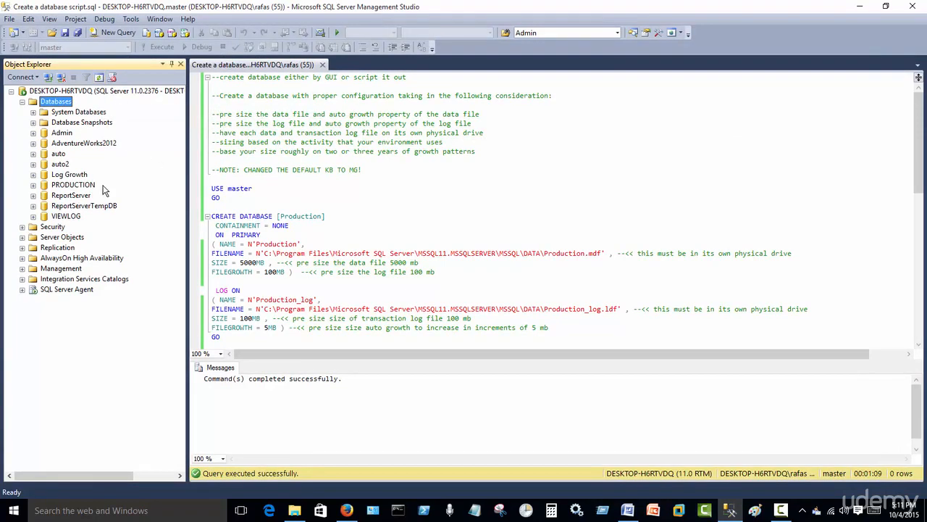
pyautogui.rightClick(86, 186)
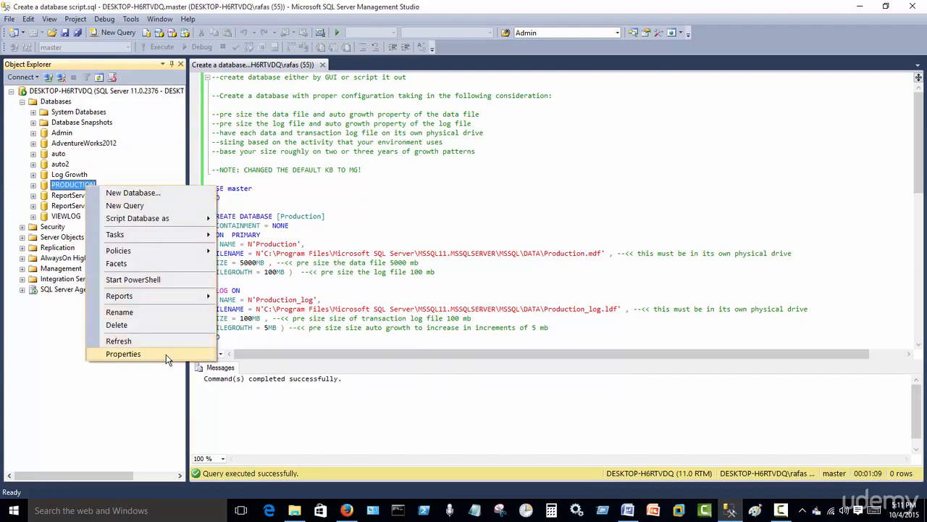
pyautogui.click(166, 354)
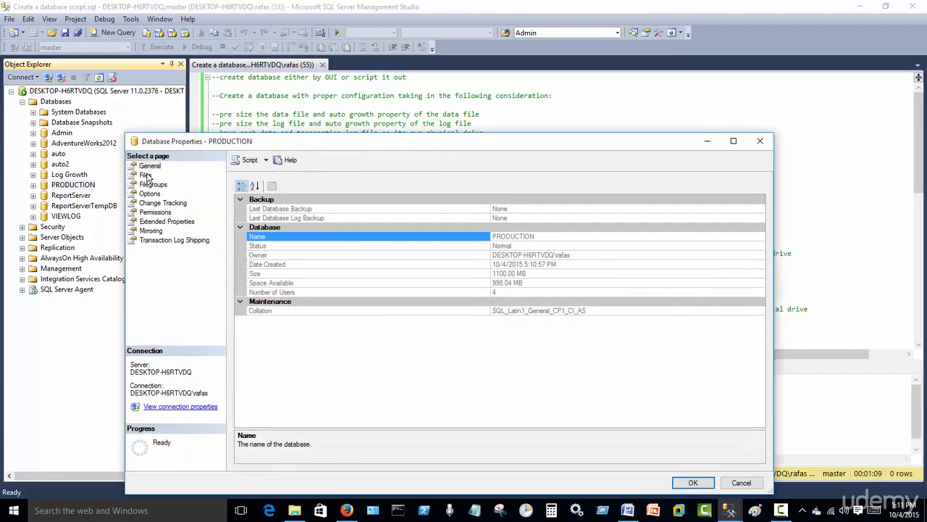
pyautogui.click(145, 176)
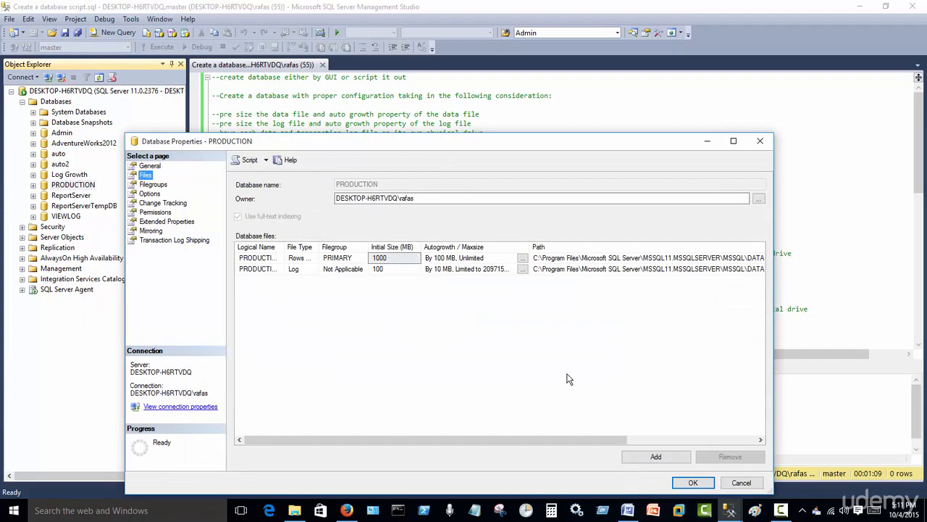
pyautogui.moveTo(412, 149); pyautogui.dragTo(394, 92)
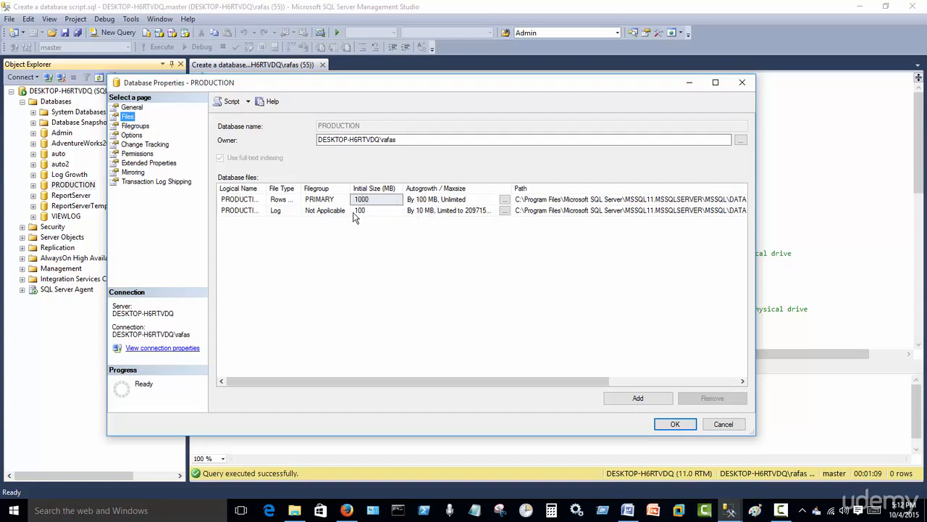
pyautogui.click(392, 211)
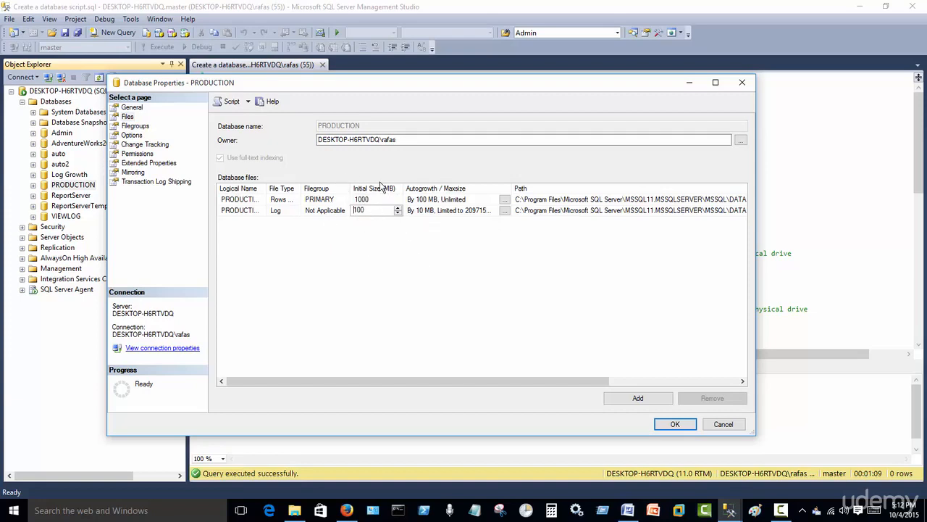
pyautogui.click(425, 282)
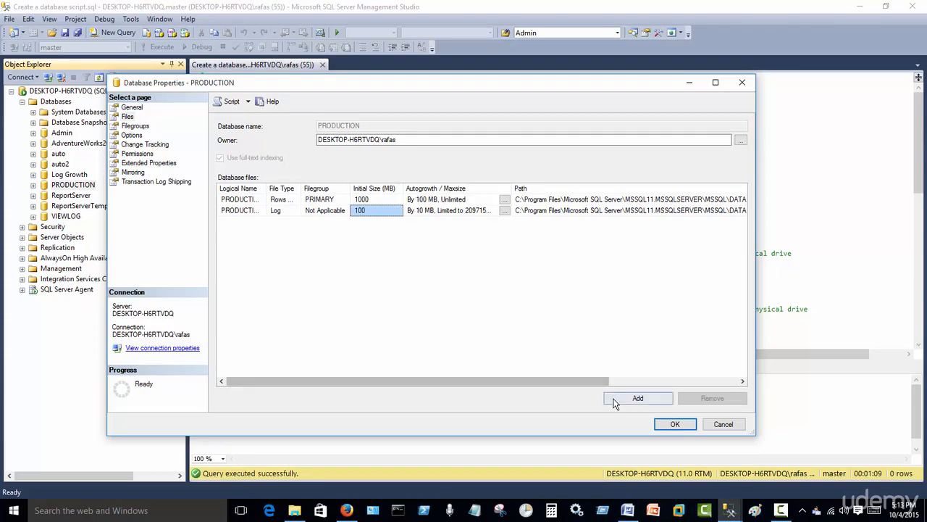
pyautogui.click(689, 426)
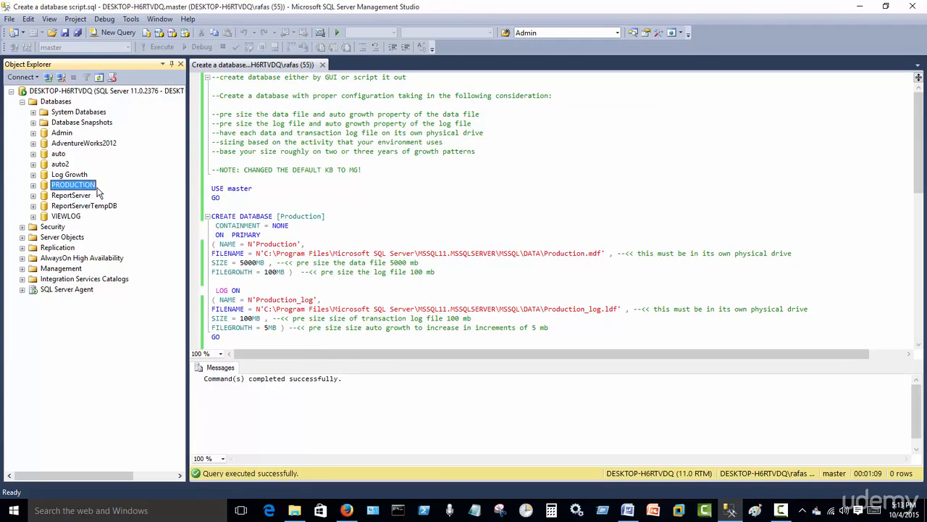
# - Delete the PRODUCTION database, including its backup and restore history, and close its existing connections
pyautogui.rightClick(80, 186)
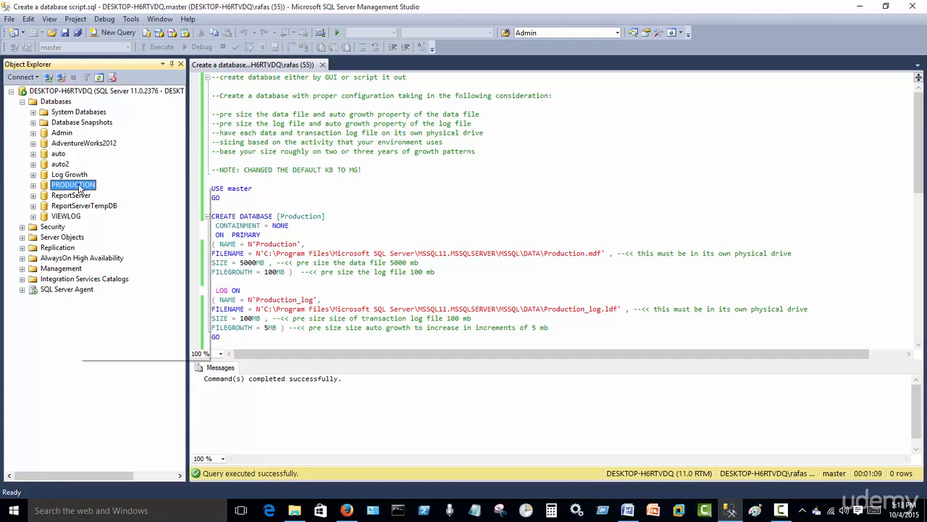
pyautogui.click(140, 326)
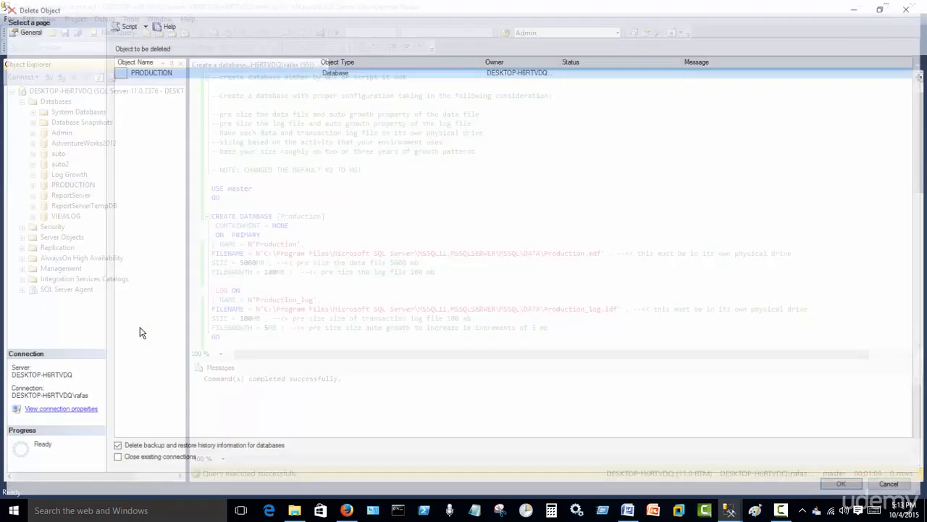
pyautogui.click(177, 463)
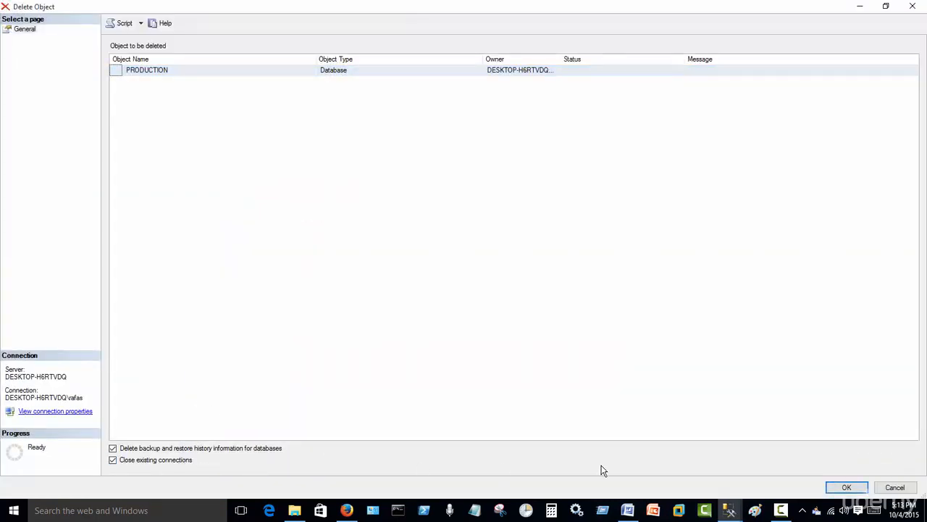
pyautogui.click(844, 487)
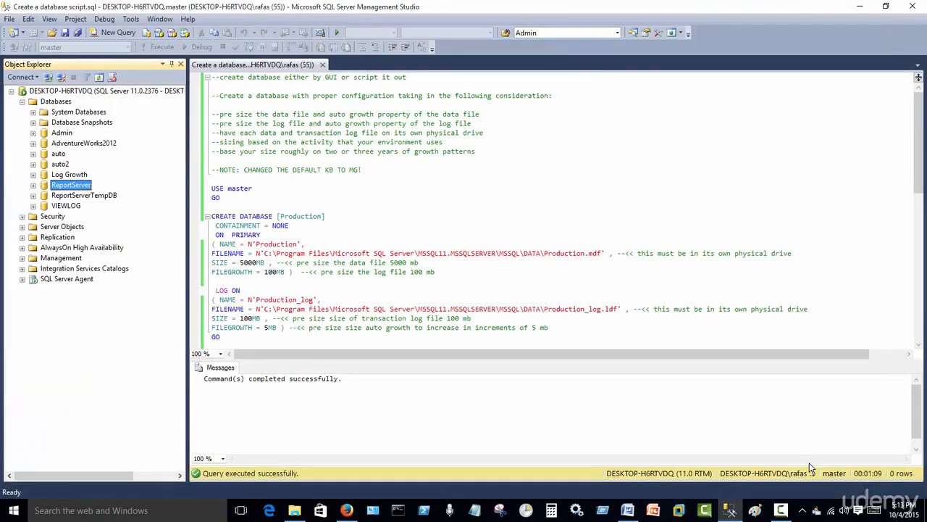
pyautogui.click(56, 102)
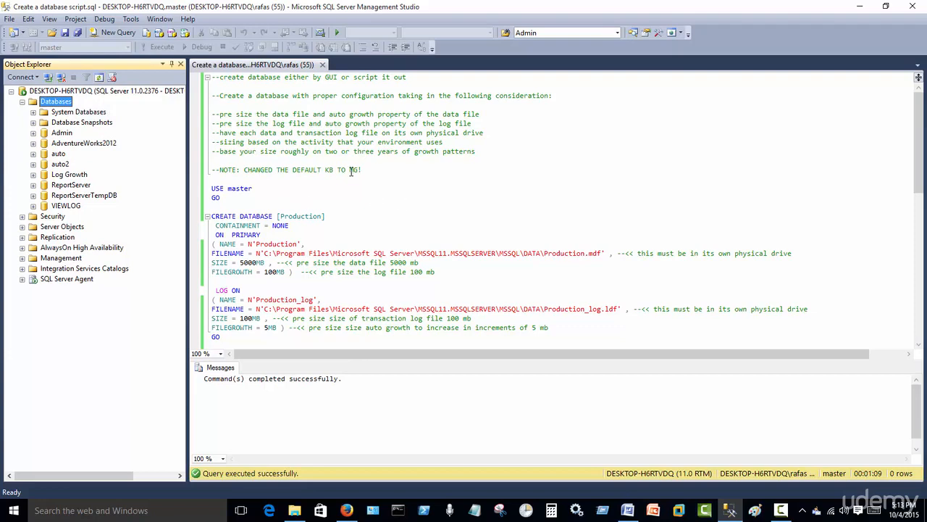
# - Enlarge the query editor and examine the CREATE DATABASE script from USE master to the GO after the log settings
pyautogui.moveTo(439, 357); pyautogui.dragTo(432, 407)
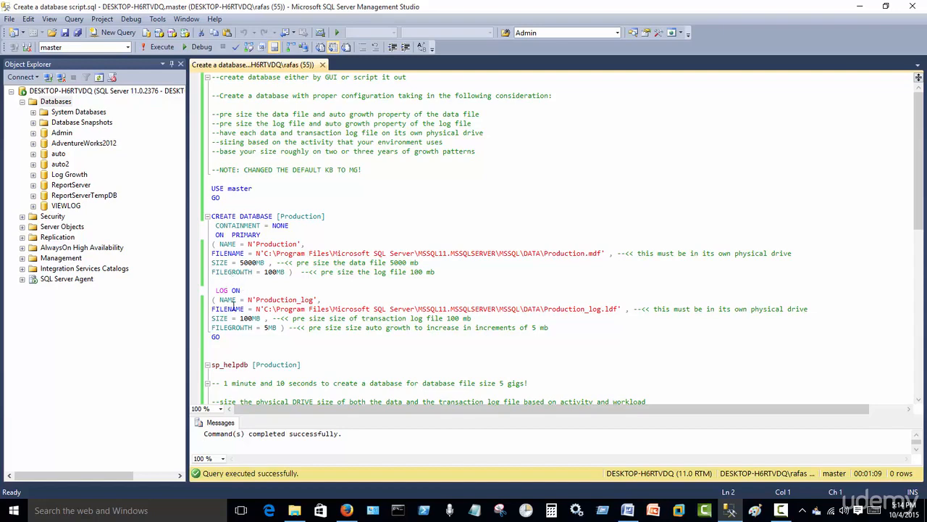
pyautogui.moveTo(232, 337); pyautogui.dragTo(184, 190)
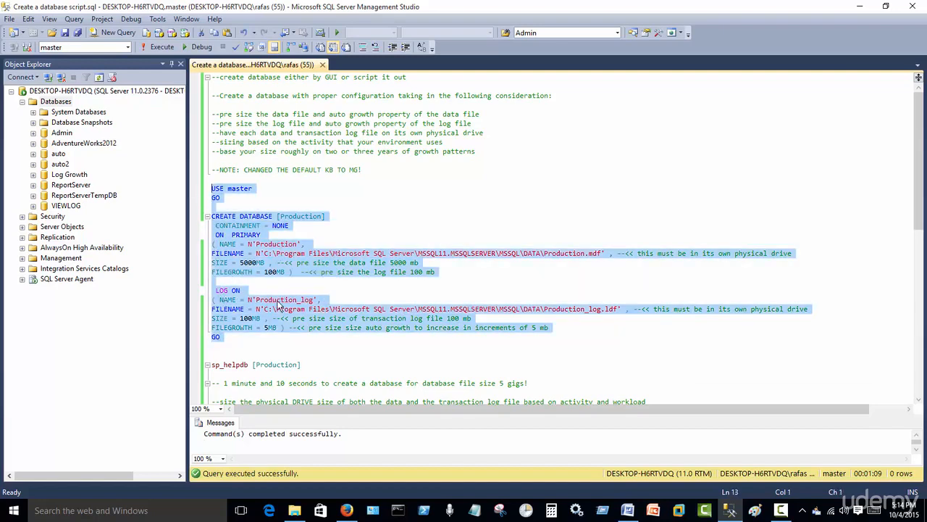
pyautogui.click(258, 347)
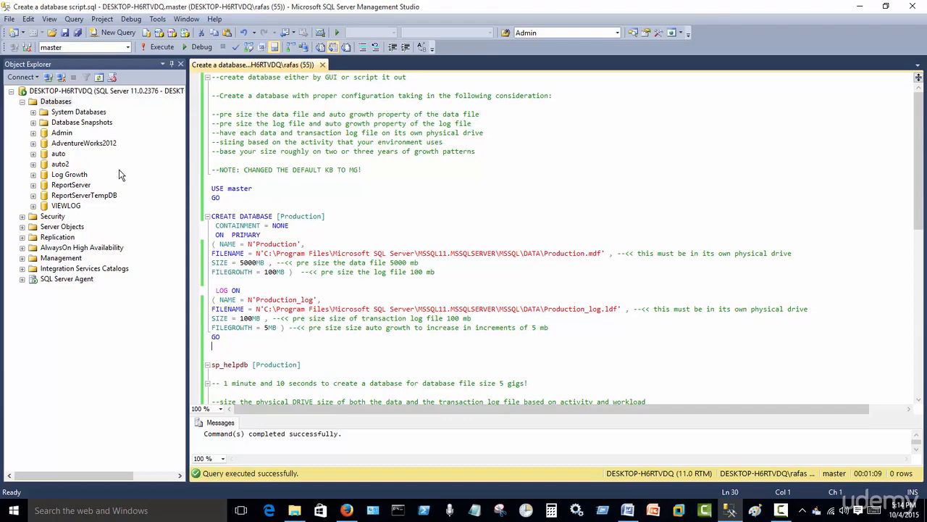
# - Start another new database and enter PRODUCTION as its name
pyautogui.rightClick(57, 106)
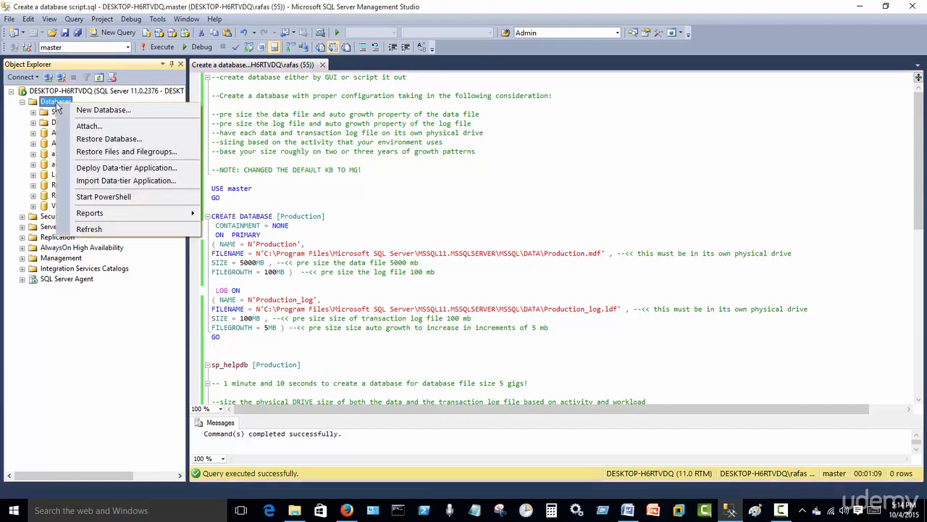
pyautogui.click(101, 110)
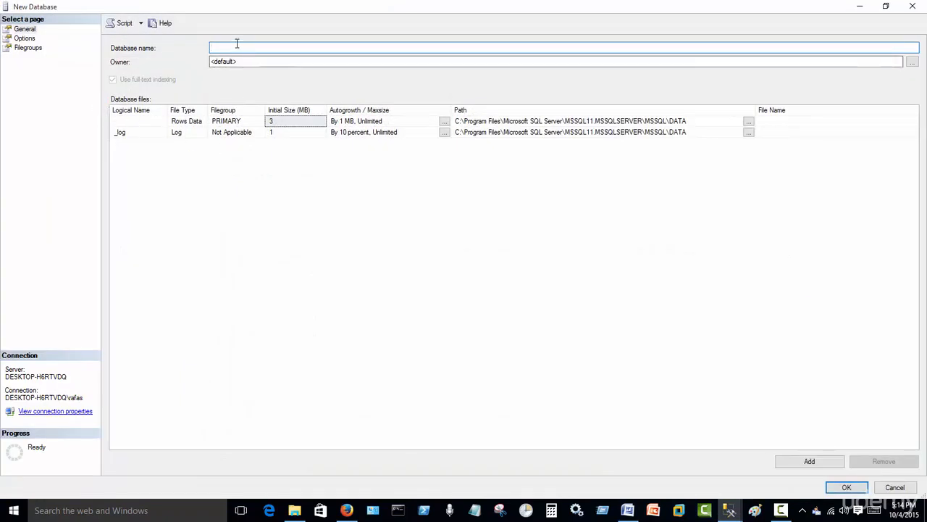
pyautogui.write('PRODUCTION')
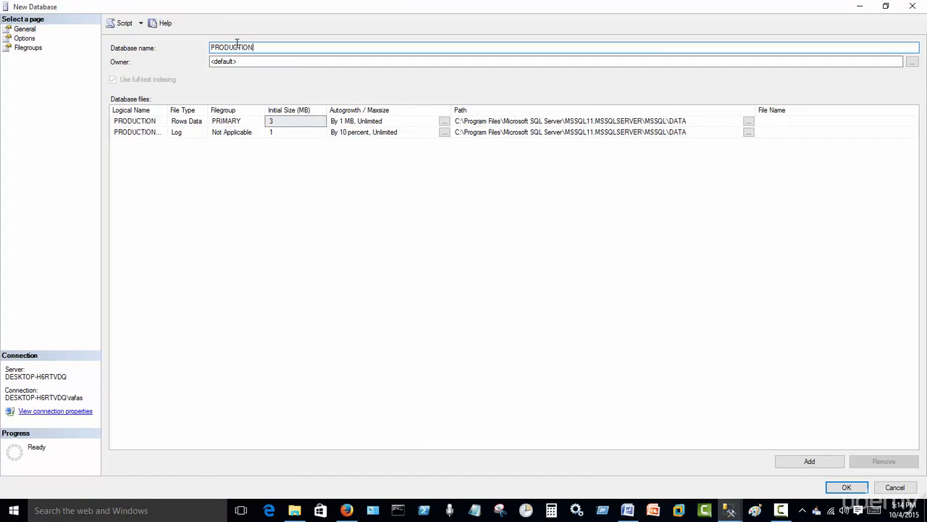
# - Set the initial size of the data file to 1000 MB and of the log file to 110 MB
pyautogui.click(275, 122)
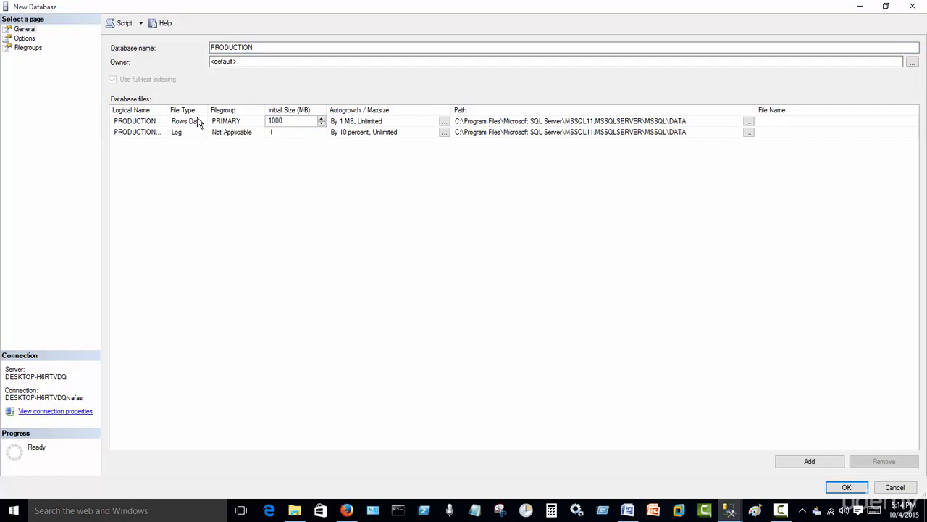
pyautogui.click(285, 131)
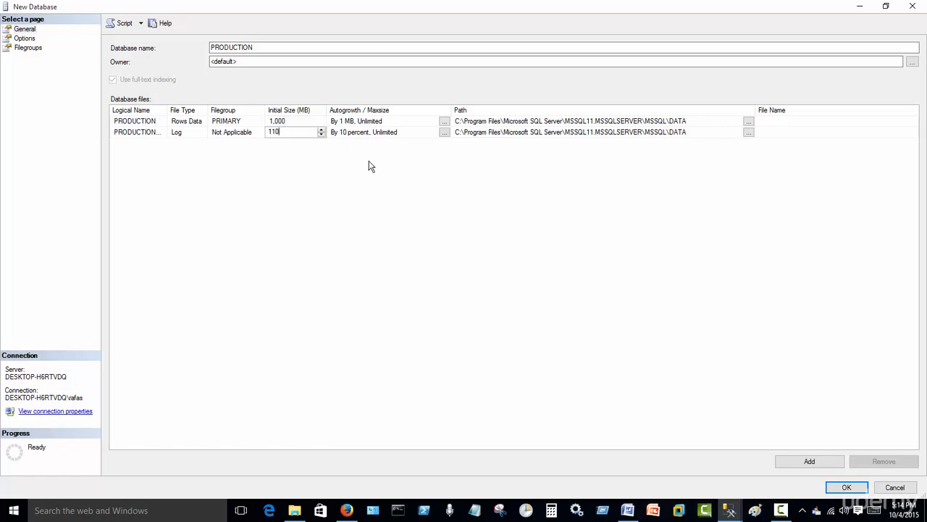
# - Set the log file's initial size to 100 MB and the data file's autogrowth to 100 MB
pyautogui.press('BackSpace')
pyautogui.press('BackSpace')
pyautogui.press('BackSpace')
pyautogui.click(444, 121)
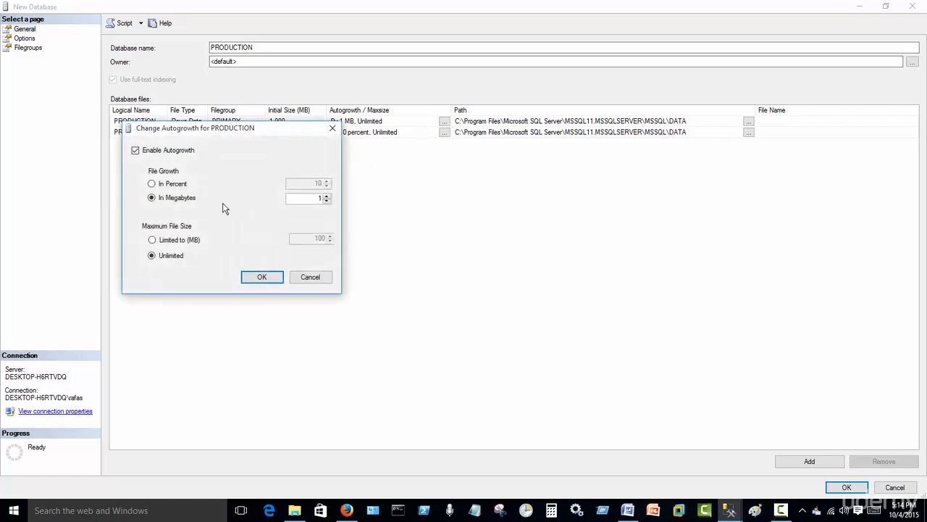
pyautogui.doubleClick(312, 201)
pyautogui.click(279, 279)
# - Change the log file's autogrowth from percent to megabytes, growing in 10 MB increments
pyautogui.click(445, 132)
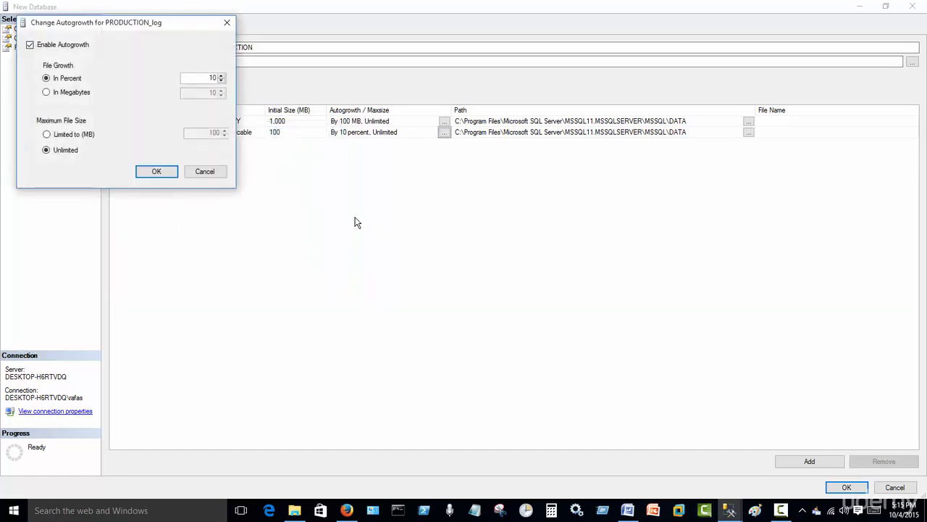
pyautogui.moveTo(85, 31); pyautogui.dragTo(227, 87)
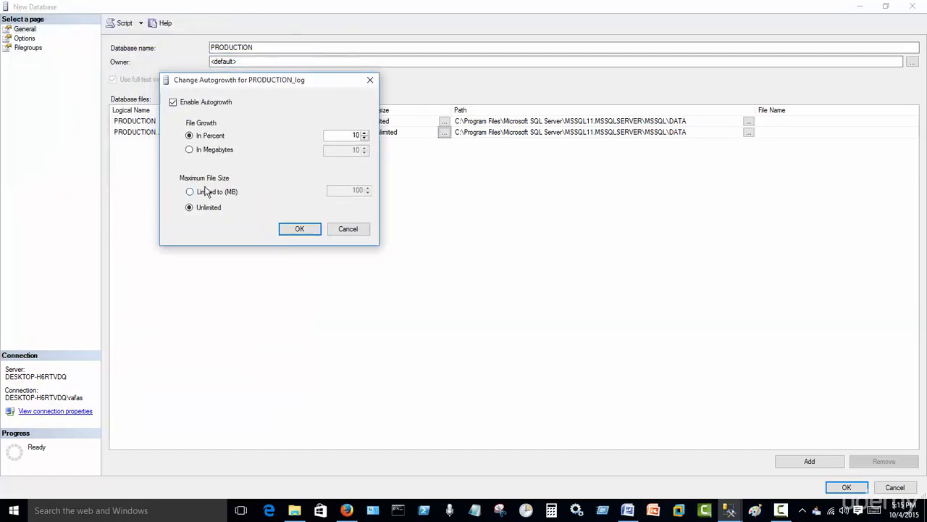
pyautogui.click(189, 149)
pyautogui.click(305, 230)
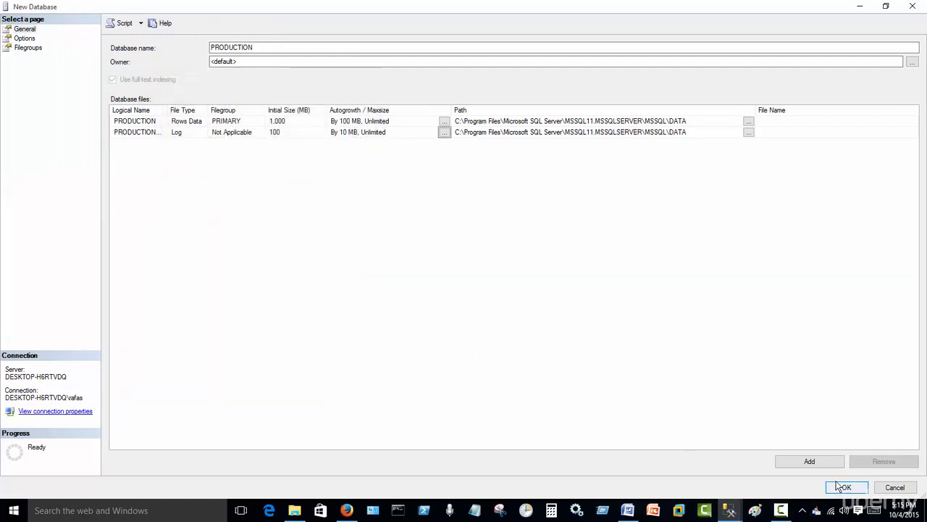
# - Script the PRODUCTION database creation to a new query window and cancel the New Database dialog
pyautogui.click(141, 24)
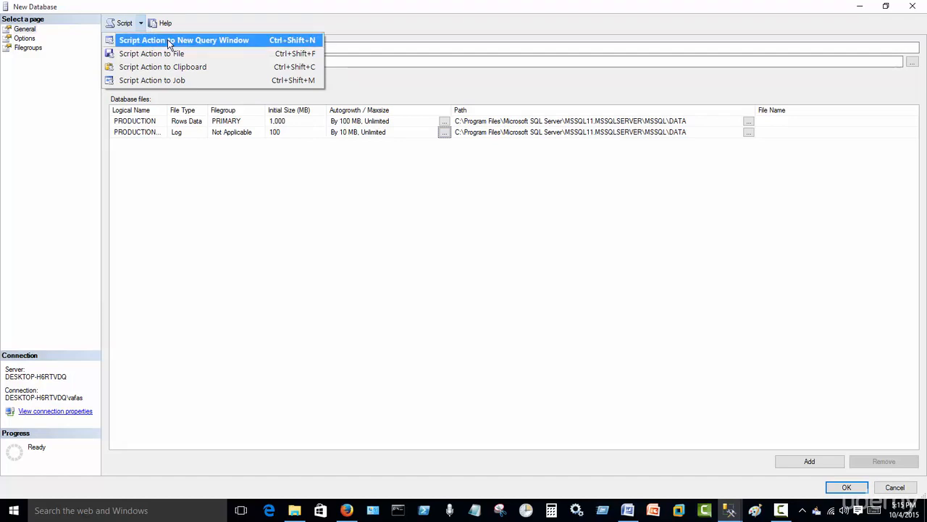
pyautogui.click(167, 40)
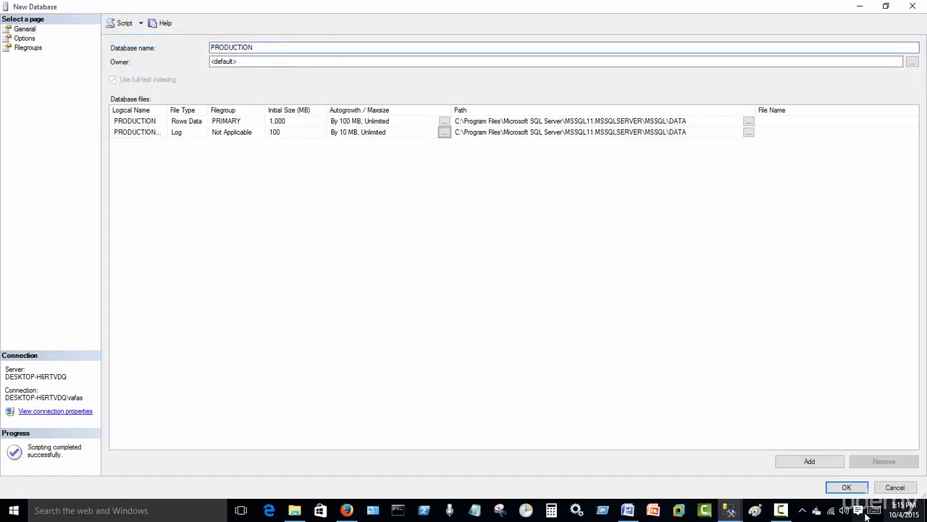
pyautogui.click(885, 490)
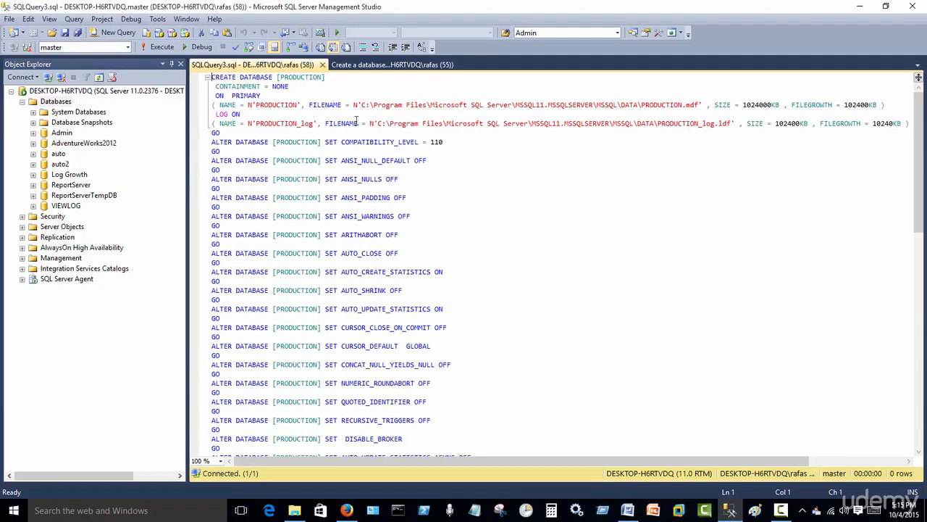
# - Examine the generated script's ALTER DATABASE statements and the SIZE and FILEGROWTH values of the data and log files
pyautogui.moveTo(212, 142); pyautogui.dragTo(463, 287)
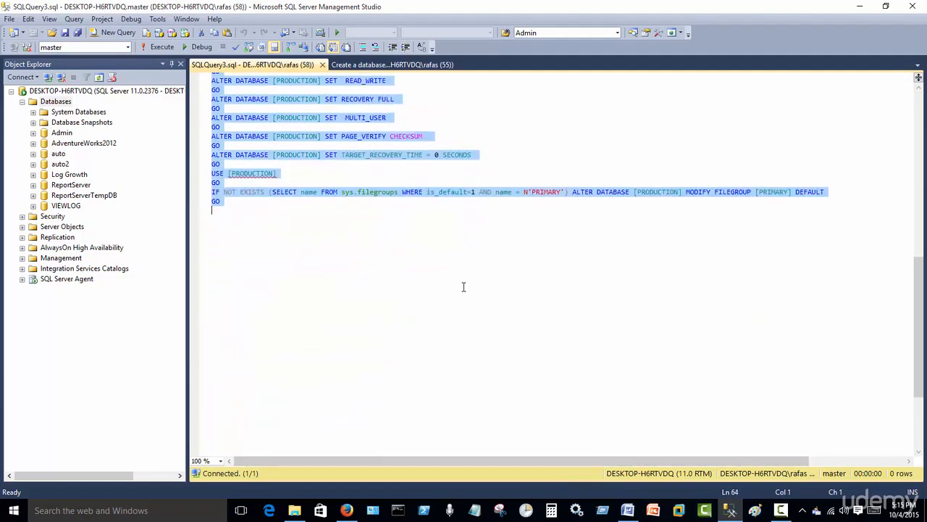
pyautogui.click(464, 287)
pyautogui.scroll(15, 454, 269)
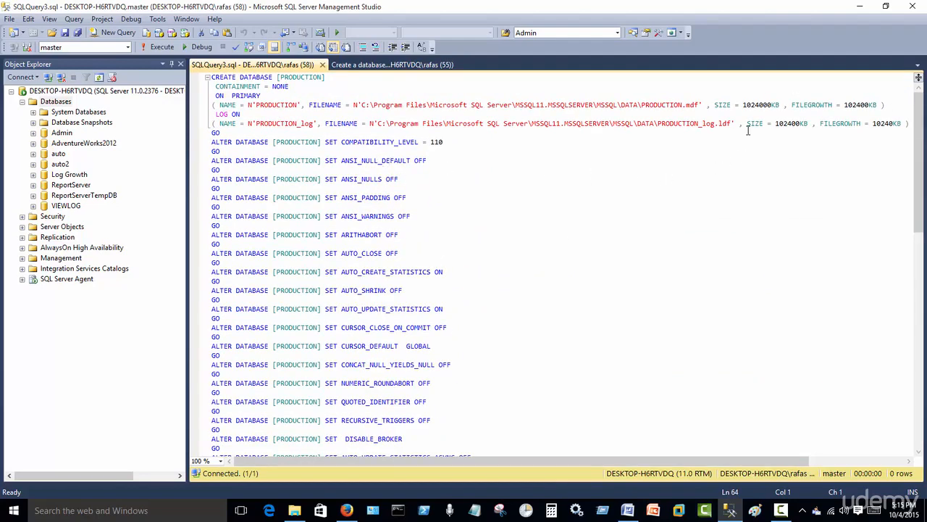
pyautogui.doubleClick(761, 99)
pyautogui.doubleClick(762, 103)
pyautogui.doubleClick(859, 106)
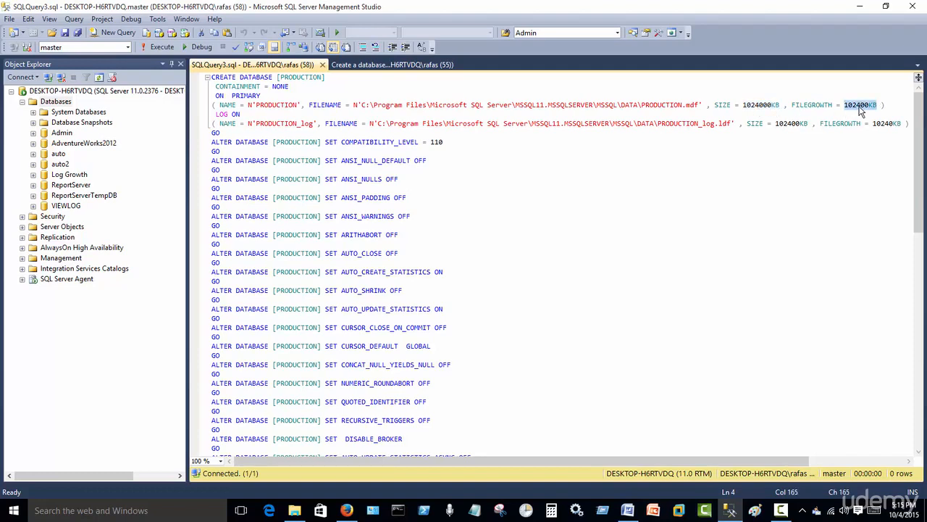
pyautogui.doubleClick(787, 125)
pyautogui.doubleClick(887, 124)
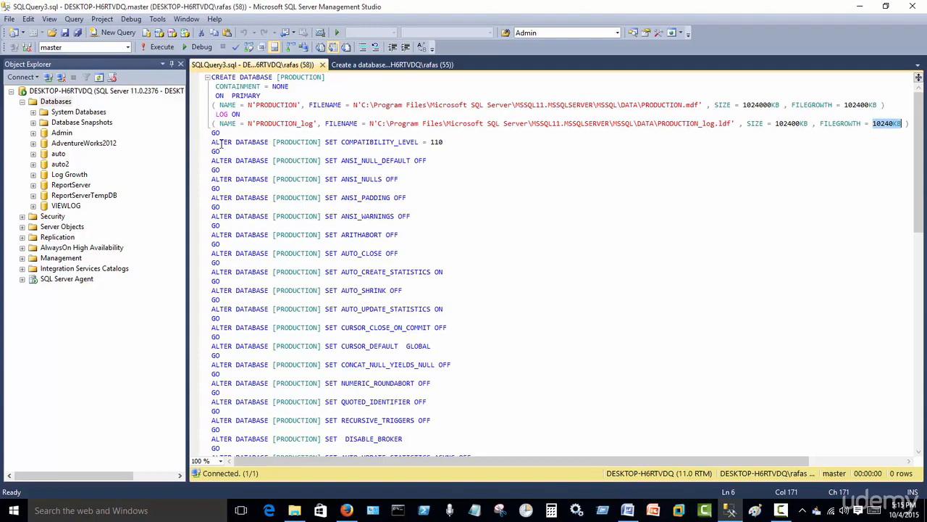
# - Compare the generated script with the prepared one and move its data file SIZE and FILEGROWTH settings onto a separate line
pyautogui.click(343, 64)
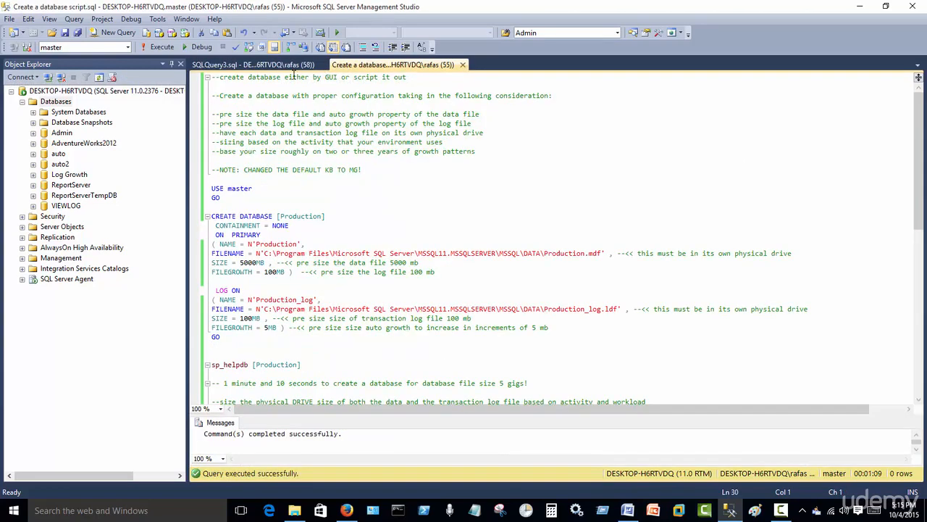
pyautogui.click(291, 67)
pyautogui.moveTo(202, 149); pyautogui.dragTo(208, 425)
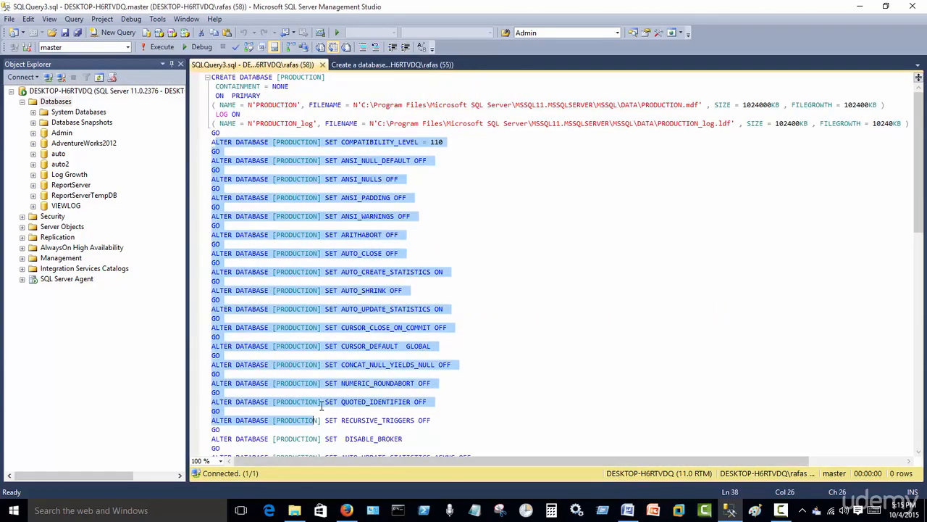
pyautogui.click(441, 137)
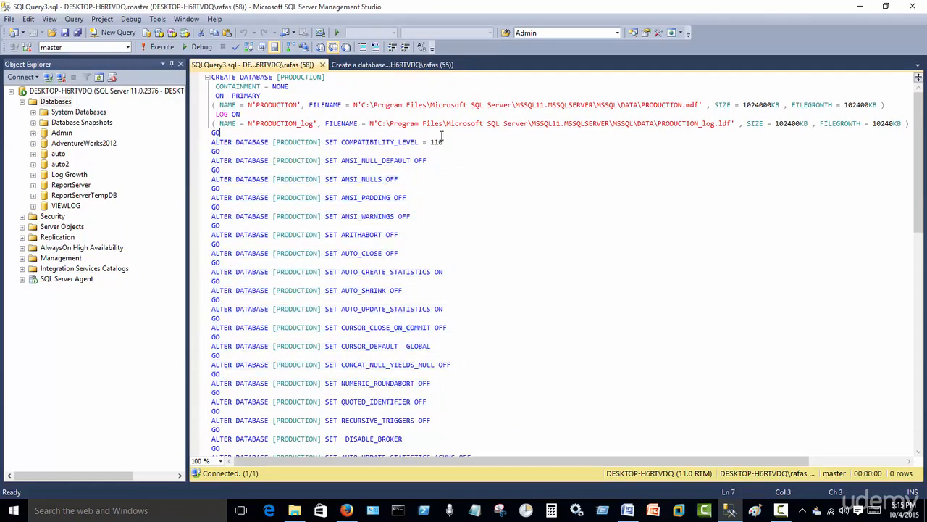
pyautogui.click(715, 105)
pyautogui.press('Return')
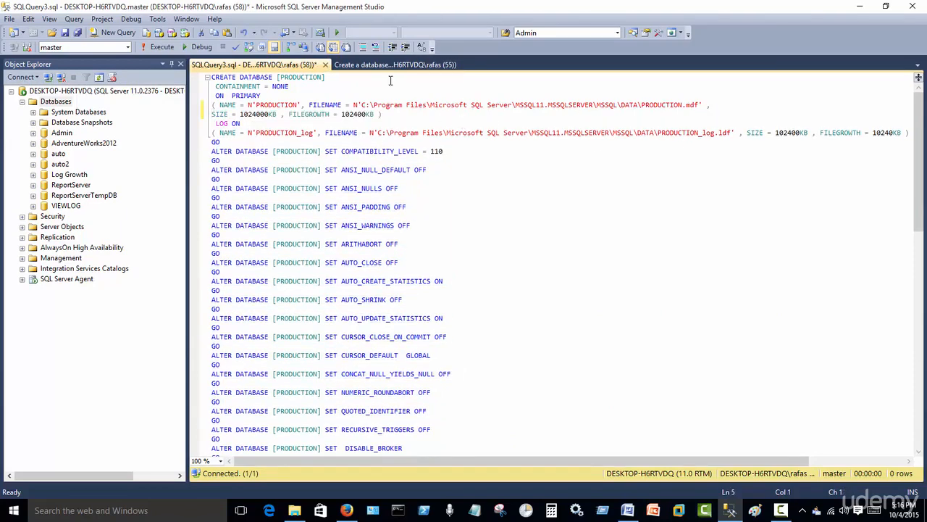
# - Review the size and growth settings in the prepared script and execute it from USE master through the GO after the log settings
pyautogui.click(391, 64)
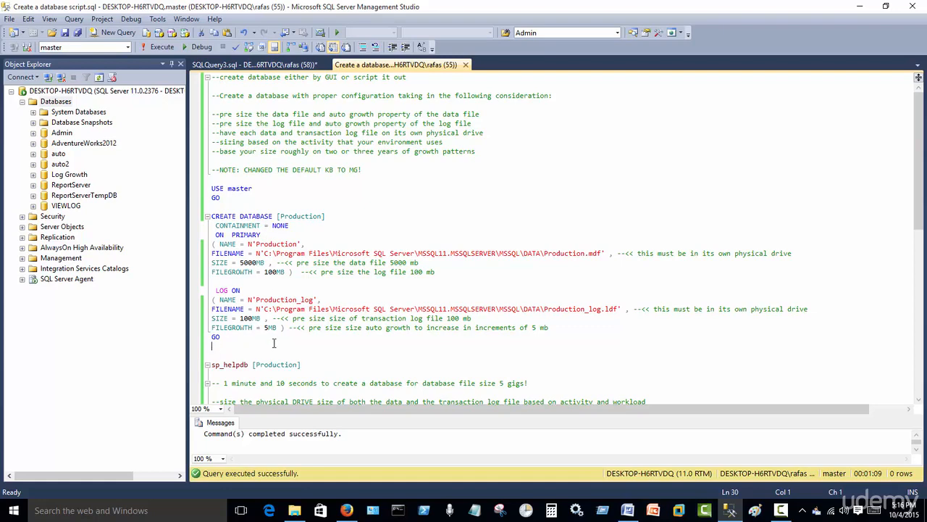
pyautogui.doubleClick(219, 320)
pyautogui.doubleClick(230, 328)
pyautogui.doubleClick(222, 290)
pyautogui.doubleClick(219, 262)
pyautogui.doubleClick(224, 271)
pyautogui.moveTo(229, 341); pyautogui.dragTo(168, 185)
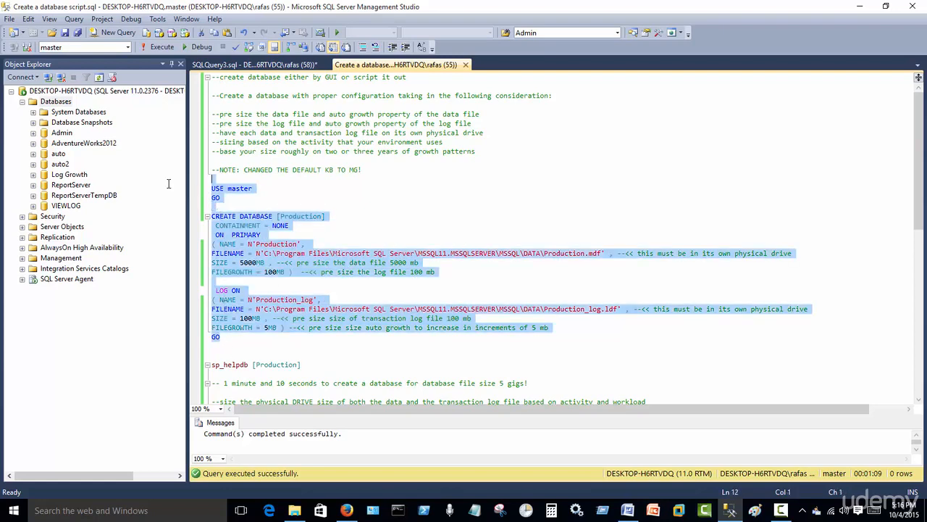
pyautogui.click(154, 49)
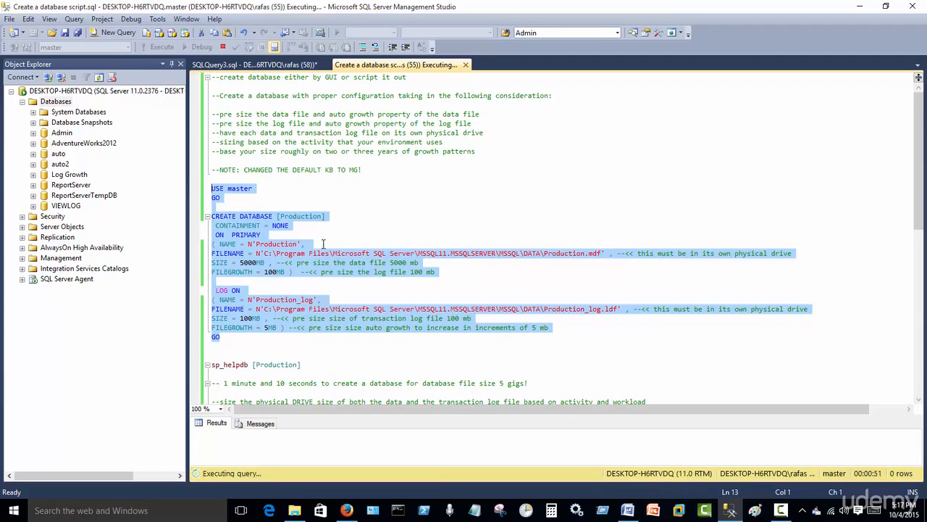
# - Examine the data file's SIZE and FILEGROWTH values and their KB units in the generated PRODUCTION script
pyautogui.click(283, 66)
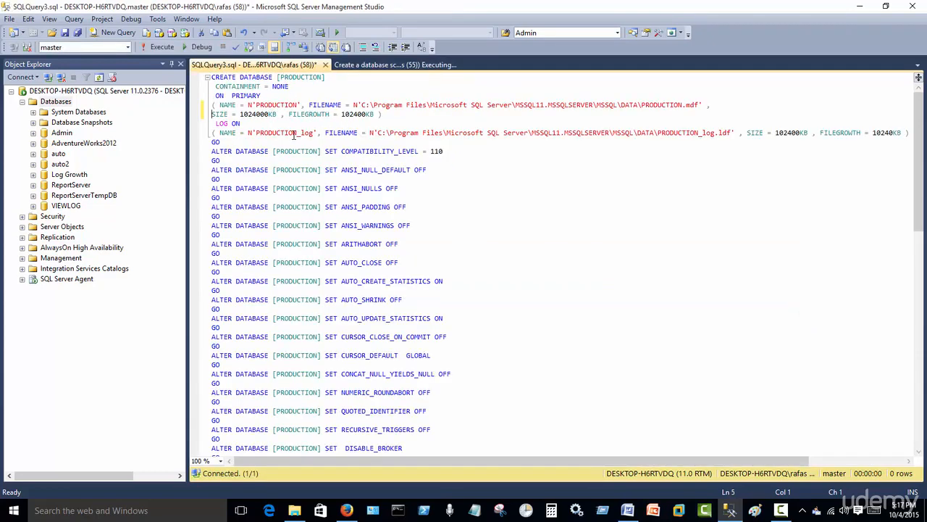
pyautogui.doubleClick(221, 115)
pyautogui.moveTo(268, 114); pyautogui.dragTo(276, 115)
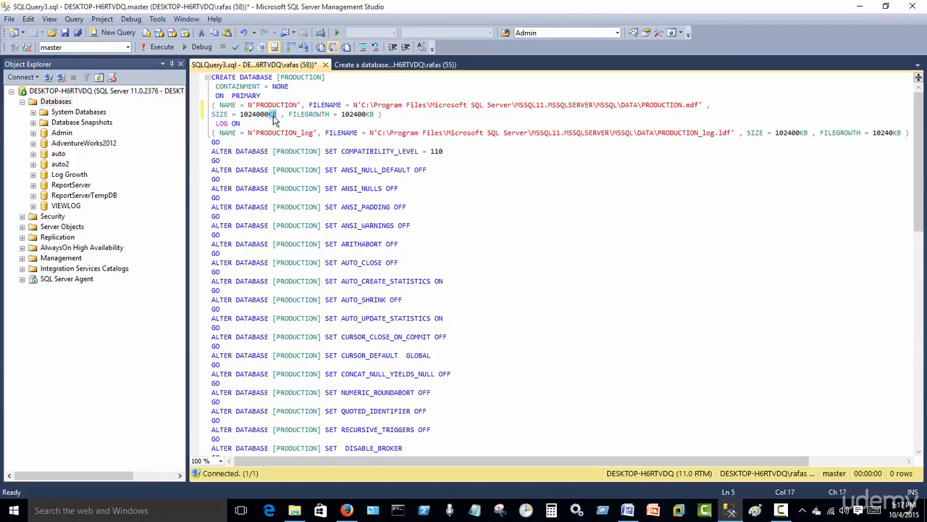
pyautogui.doubleClick(314, 116)
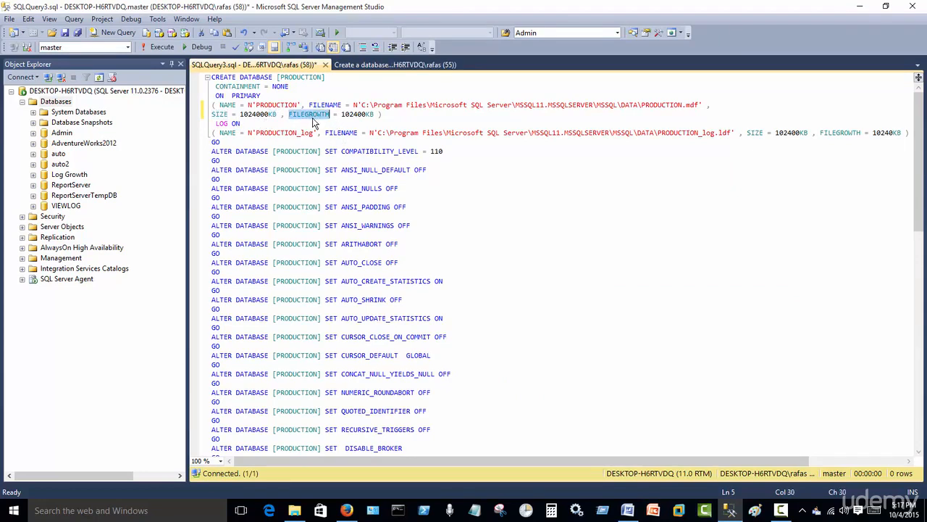
pyautogui.click(371, 114)
pyautogui.moveTo(366, 115); pyautogui.dragTo(375, 116)
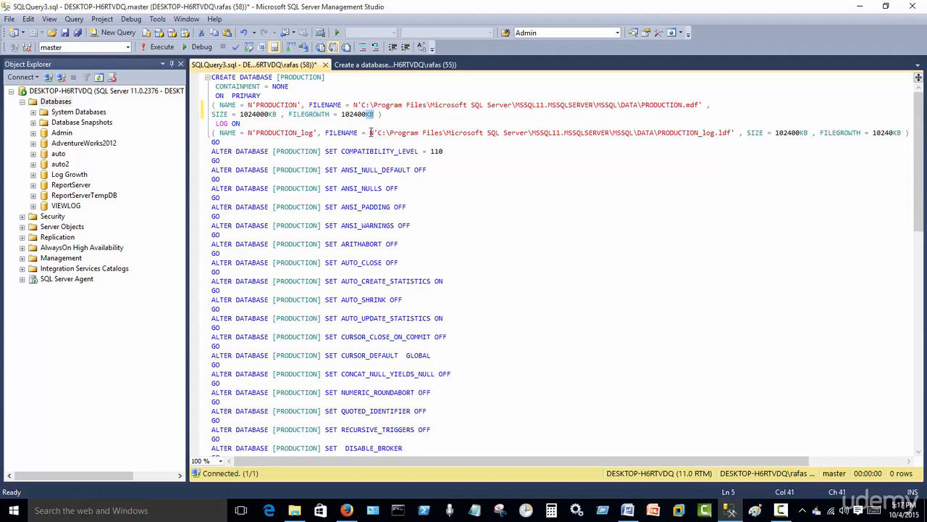
pyautogui.moveTo(269, 114); pyautogui.dragTo(240, 114)
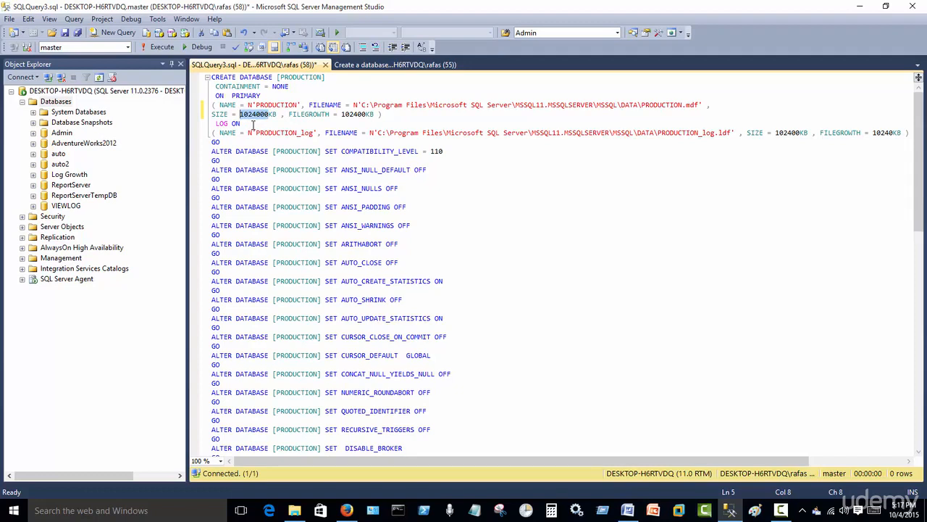
pyautogui.moveTo(276, 114); pyautogui.dragTo(241, 114)
pyautogui.click(273, 114)
# - Return to the prepared database script, refresh the Databases list and select the Production database
pyautogui.click(373, 65)
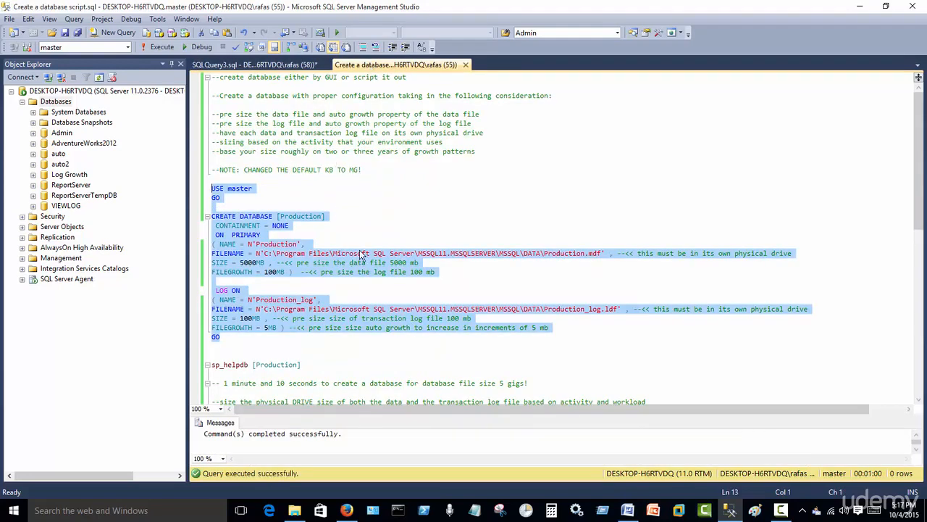
pyautogui.click(339, 207)
pyautogui.click(56, 102)
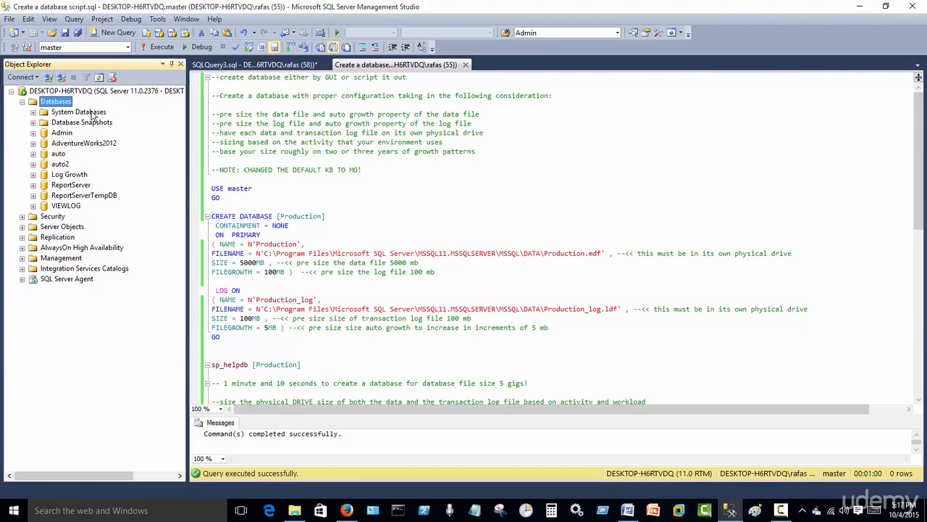
pyautogui.click(98, 77)
pyautogui.click(72, 187)
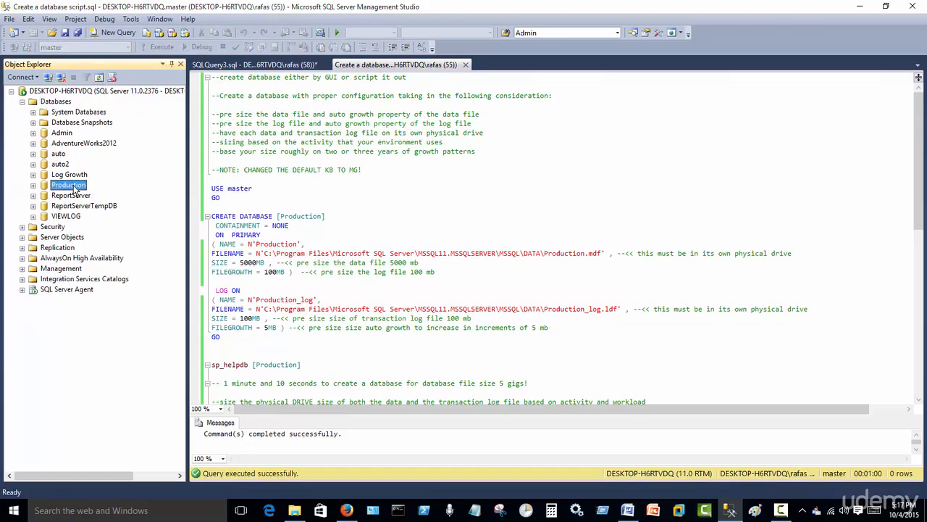
# - Rename the database and its data file's logical name to Production2, and the physical data file to Production2.mdf, in the CREATE DATABASE script
pyautogui.click(371, 211)
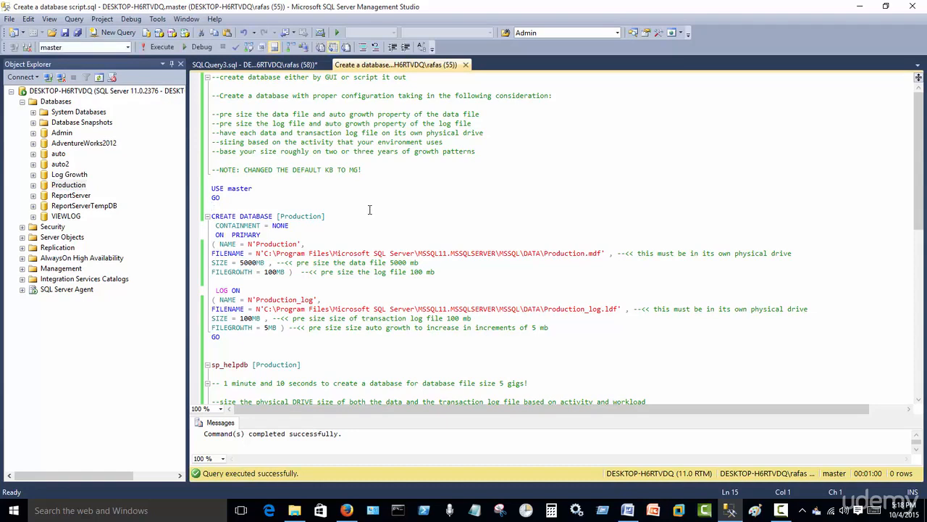
pyautogui.click(326, 217)
pyautogui.write('2')
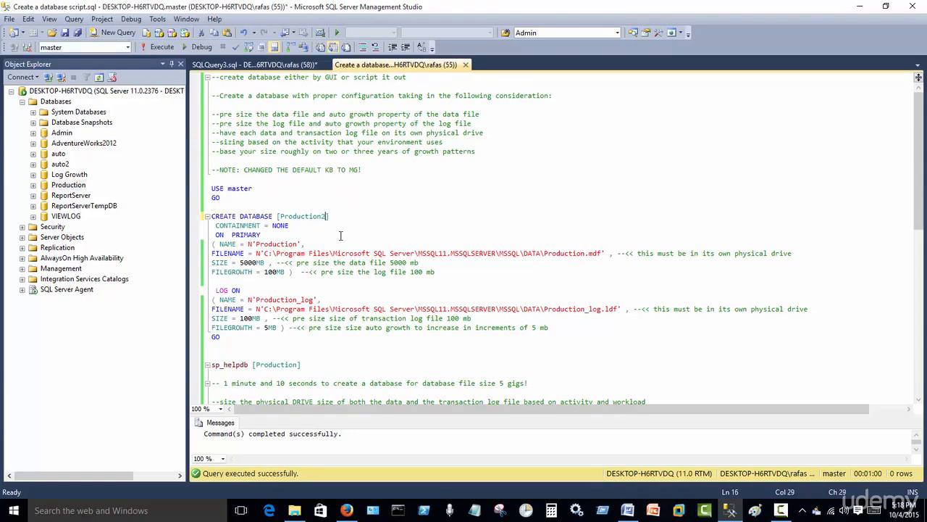
pyautogui.click(298, 244)
pyautogui.write('2')
pyautogui.click(586, 253)
pyautogui.write('2')
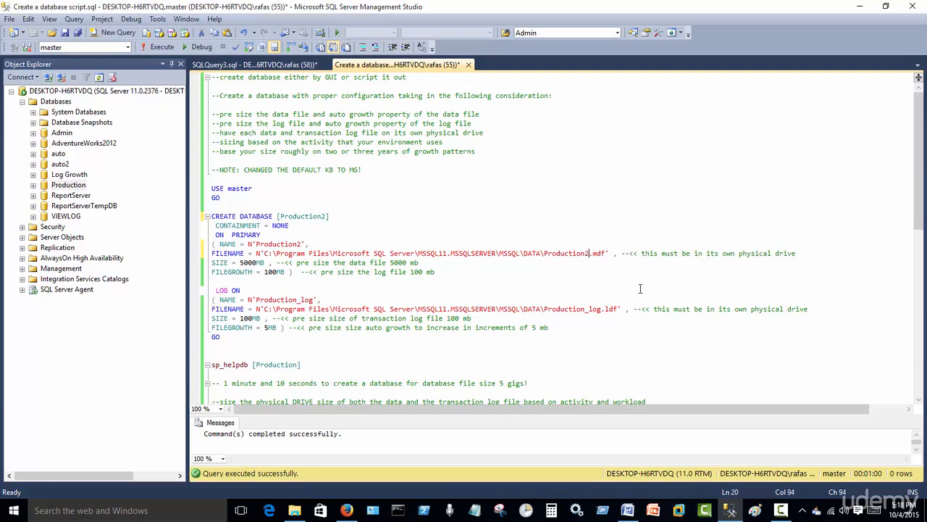
# - Rename the log file's logical name to Production2_log and its physical file to Production2_log.ldf in the script
pyautogui.click(298, 299)
pyautogui.write('2')
pyautogui.click(588, 308)
pyautogui.write('2')
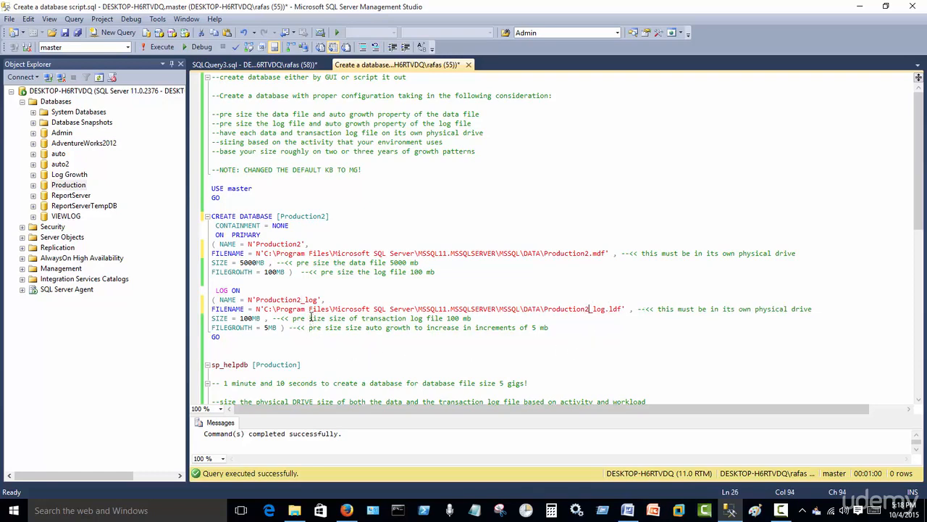
# - Set the Production2 data file's SIZE to 5MB and its FILEGROWTH to 1MB in the script
pyautogui.click(258, 263)
pyautogui.press('BackSpace')
pyautogui.press('BackSpace')
pyautogui.press('BackSpace')
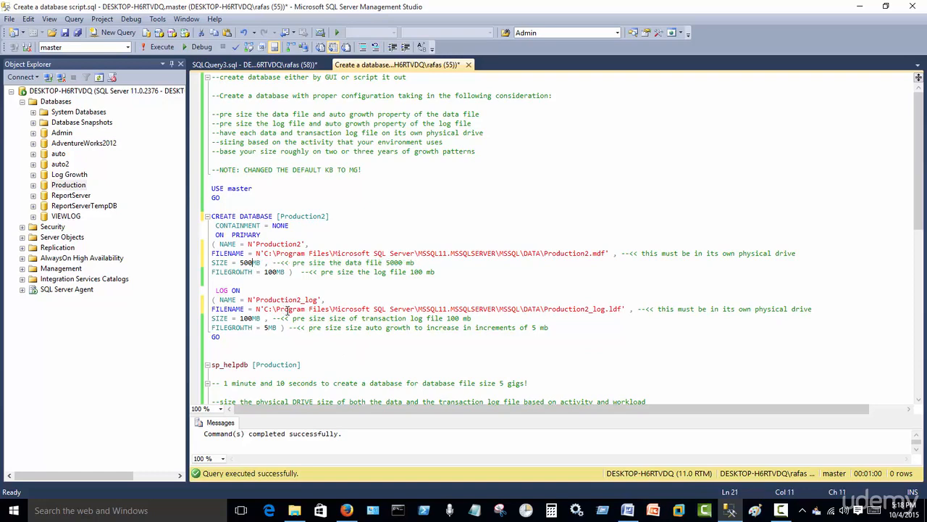
pyautogui.click(276, 272)
pyautogui.press('BackSpace')
pyautogui.press('BackSpace')
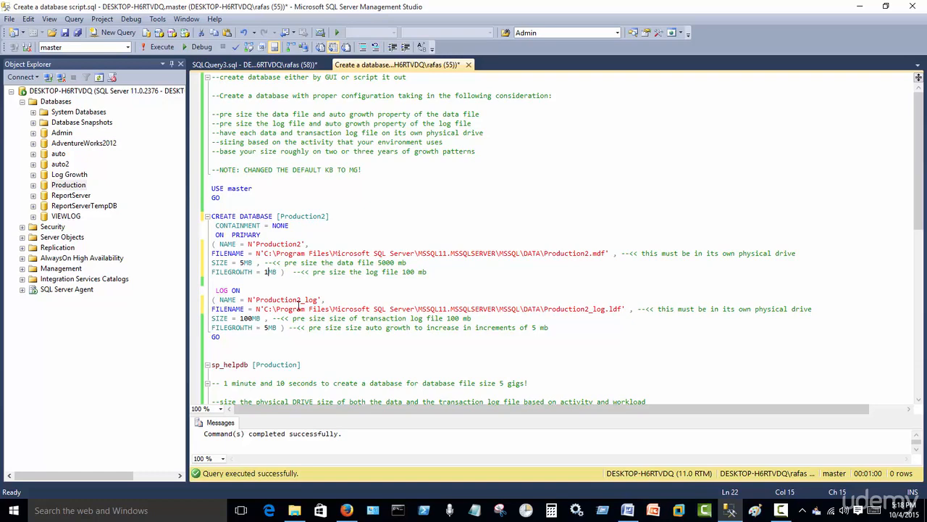
# - Set the Production2 log file's SIZE to 1MB in the script
pyautogui.click(255, 319)
pyautogui.press('BackSpace')
# - Set the Production2 log file's FILEGROWTH to 1MB in the CREATE DATABASE script
pyautogui.press('BackSpace')
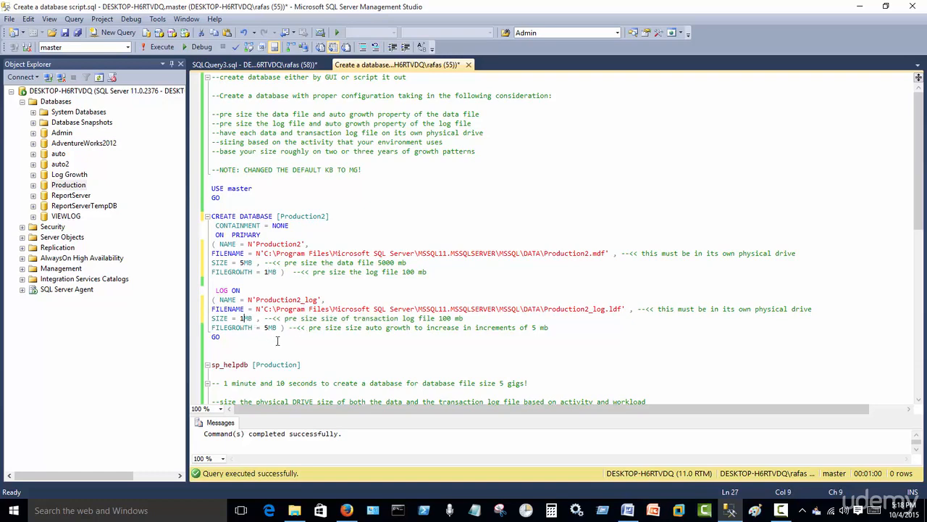
pyautogui.click(272, 328)
pyautogui.press('BackSpace')
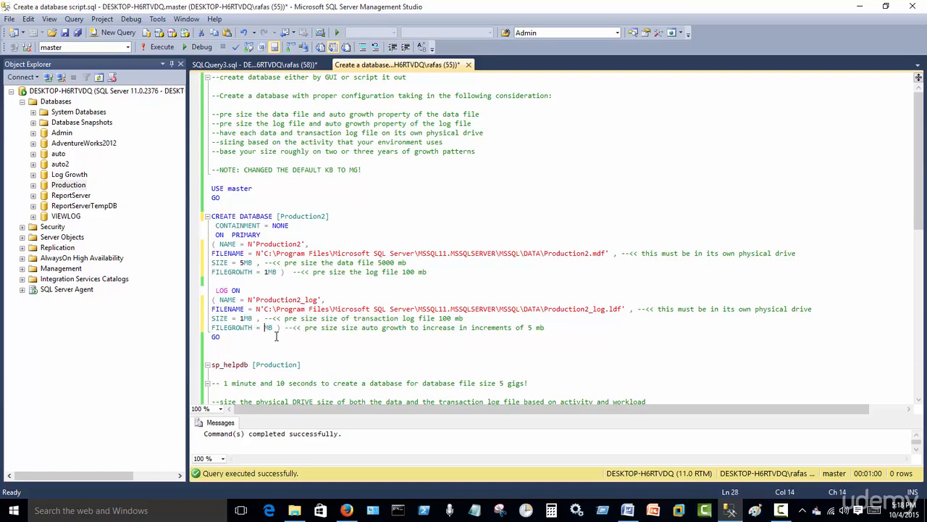
pyautogui.write('1')
# - Run the script from USE master through the final GO to create Production2, and refresh the server's database list
pyautogui.moveTo(241, 346); pyautogui.dragTo(154, 180)
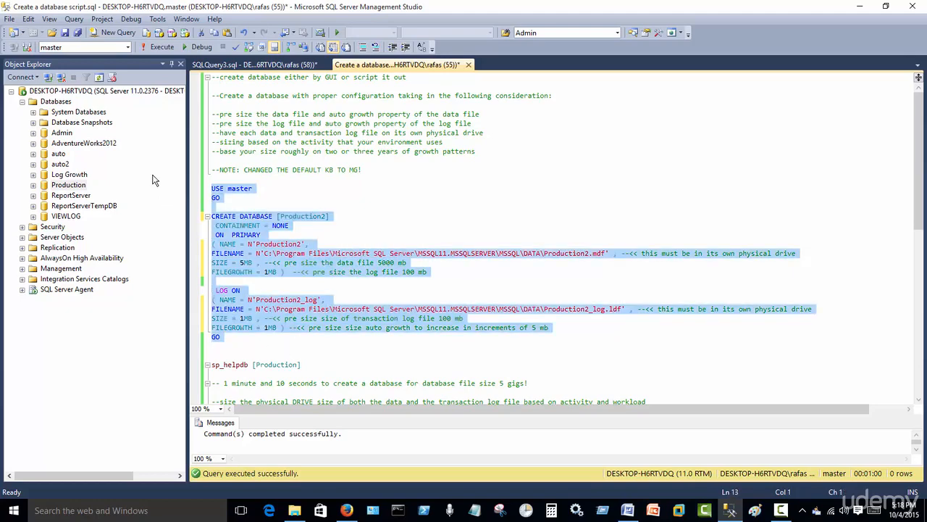
pyautogui.click(156, 47)
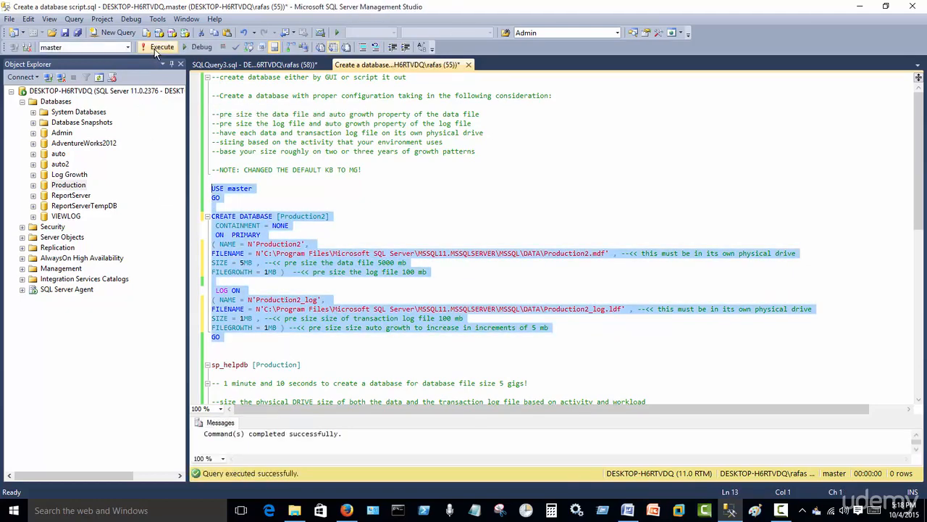
pyautogui.click(55, 101)
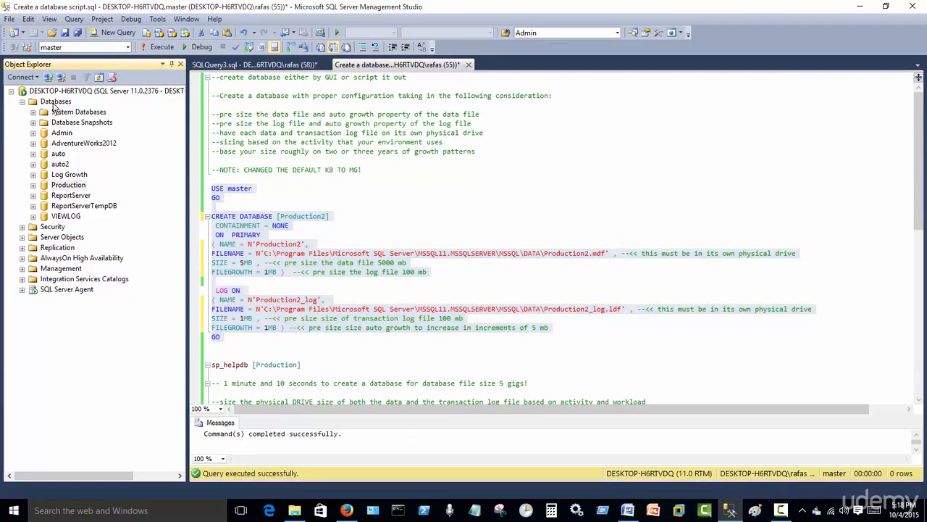
pyautogui.click(99, 77)
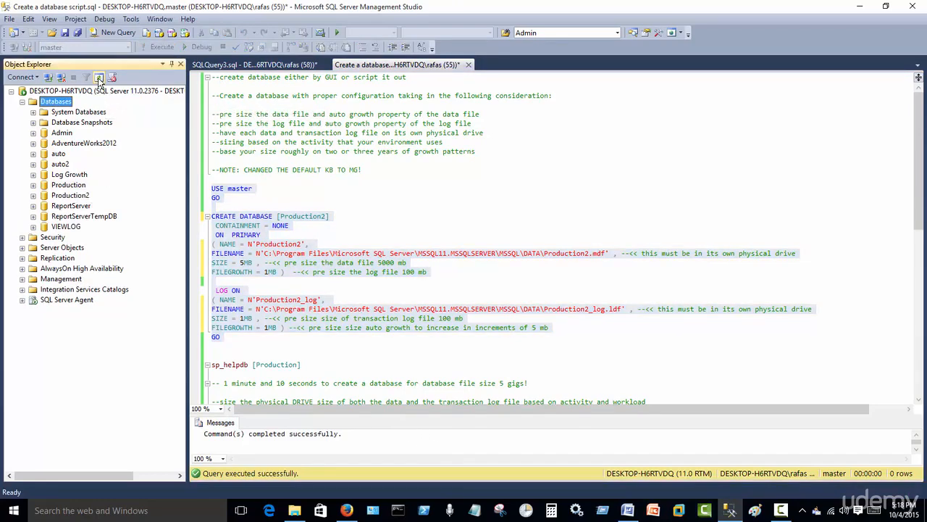
# - Run only the sp_helpdb [Production] statement and enlarge the results area to inspect the database's file sizes and growth
pyautogui.click(247, 349)
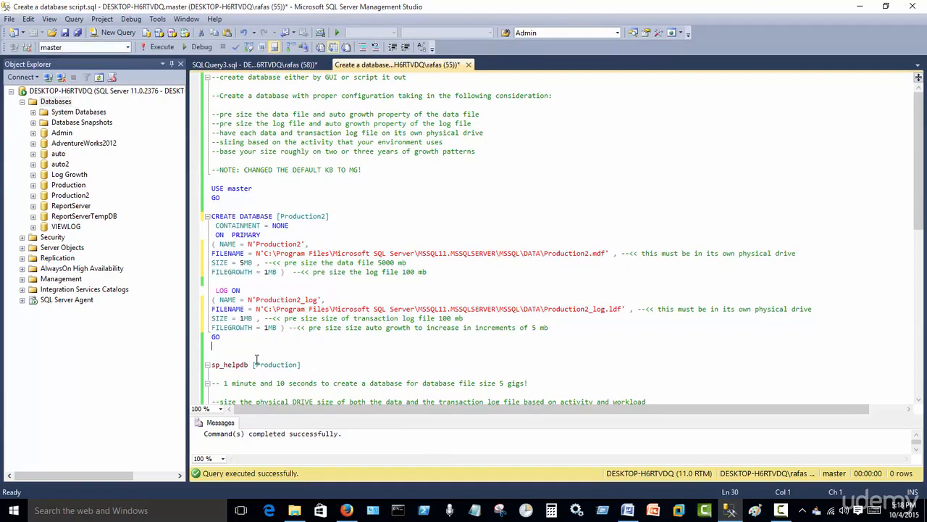
pyautogui.scroll(-5, 258, 327)
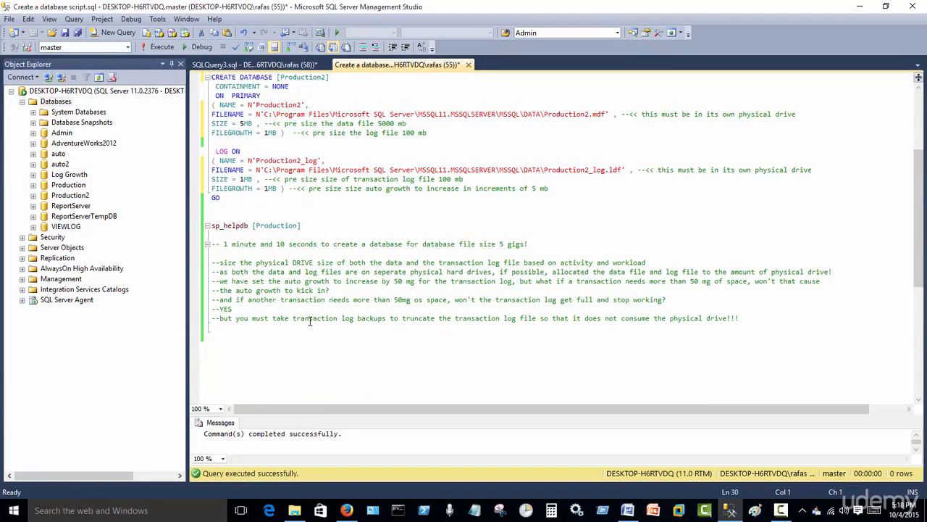
pyautogui.moveTo(300, 225); pyautogui.dragTo(198, 224)
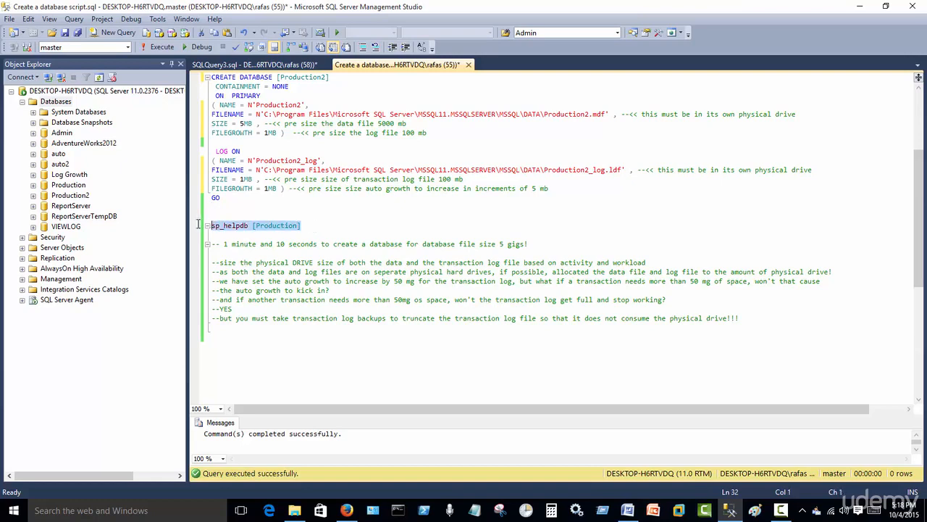
pyautogui.click(147, 49)
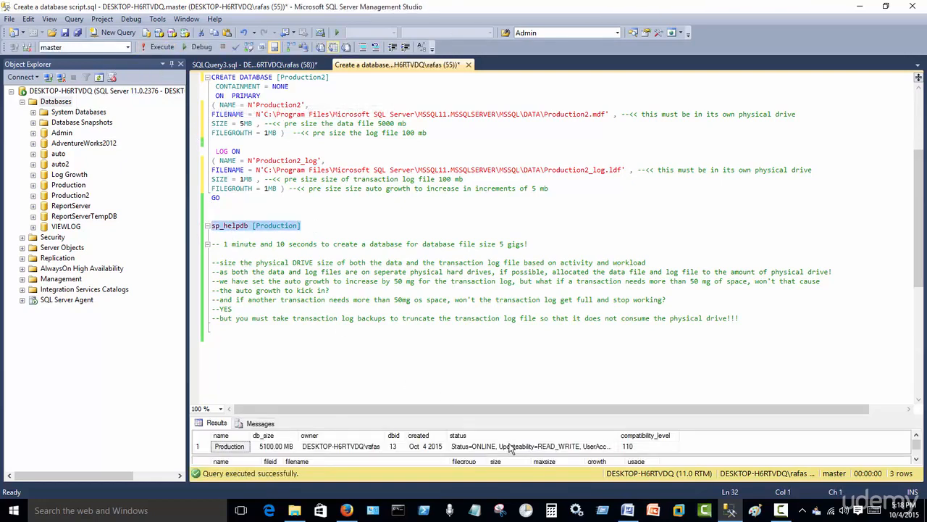
pyautogui.moveTo(556, 414); pyautogui.dragTo(556, 397)
pyautogui.click(377, 346)
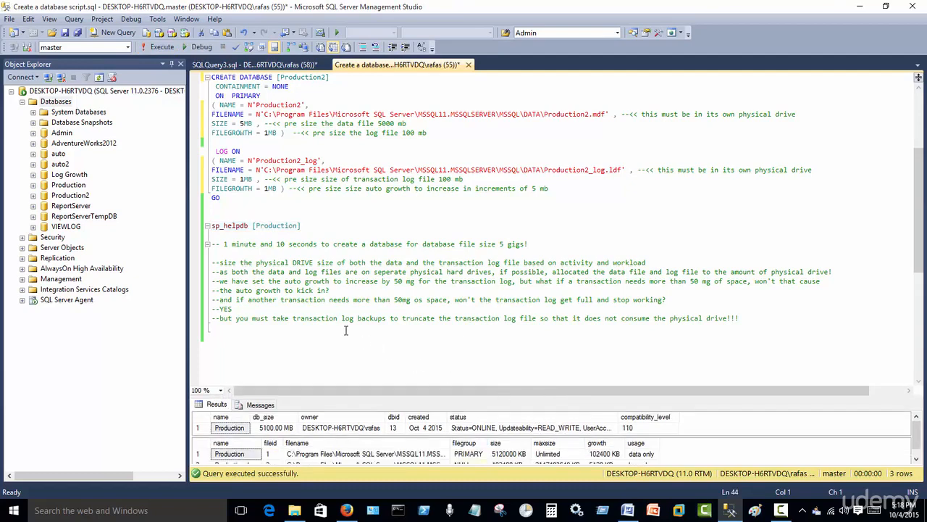
# - Review the script's closing comments on sizing the physical drives, allocating data and log files, and transaction log auto growth
pyautogui.scroll(-1, 309, 315)
pyautogui.scroll(-2, 312, 311)
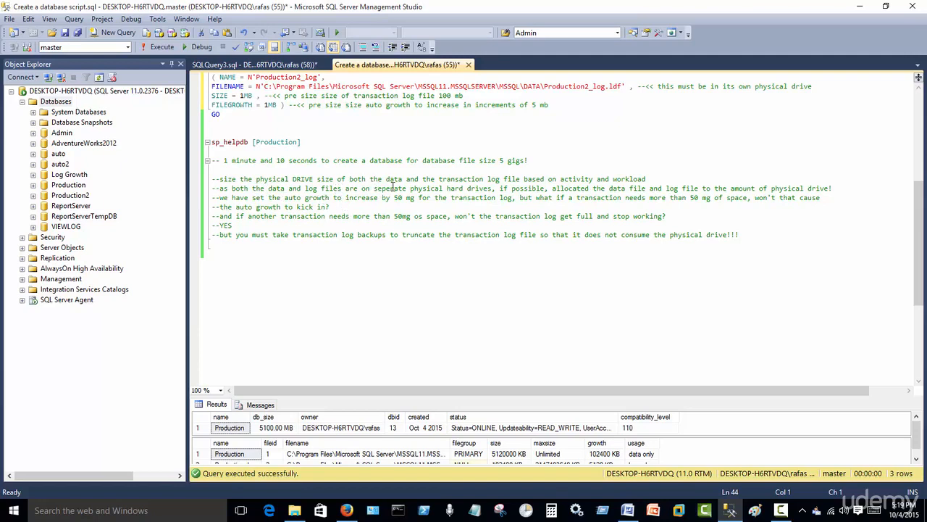
pyautogui.moveTo(653, 180); pyautogui.dragTo(212, 185)
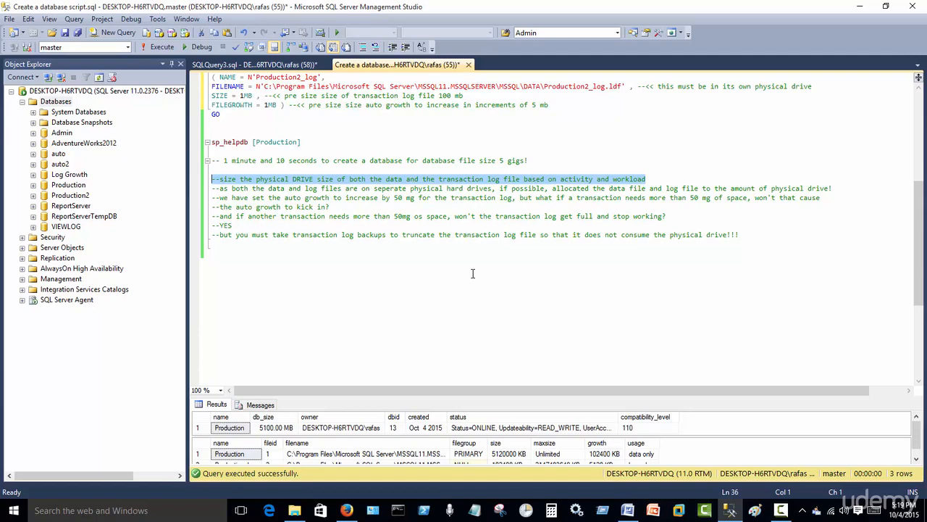
pyautogui.click(281, 214)
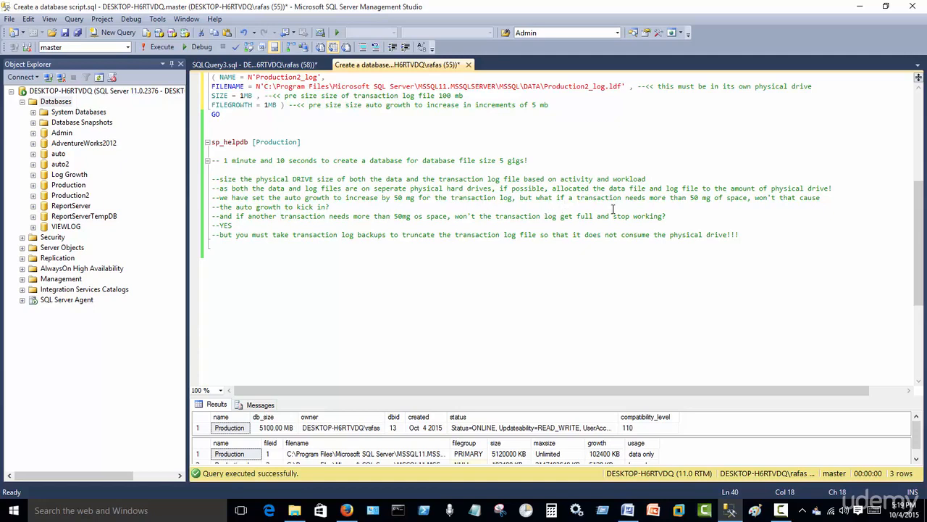
pyautogui.moveTo(613, 188); pyautogui.dragTo(835, 190)
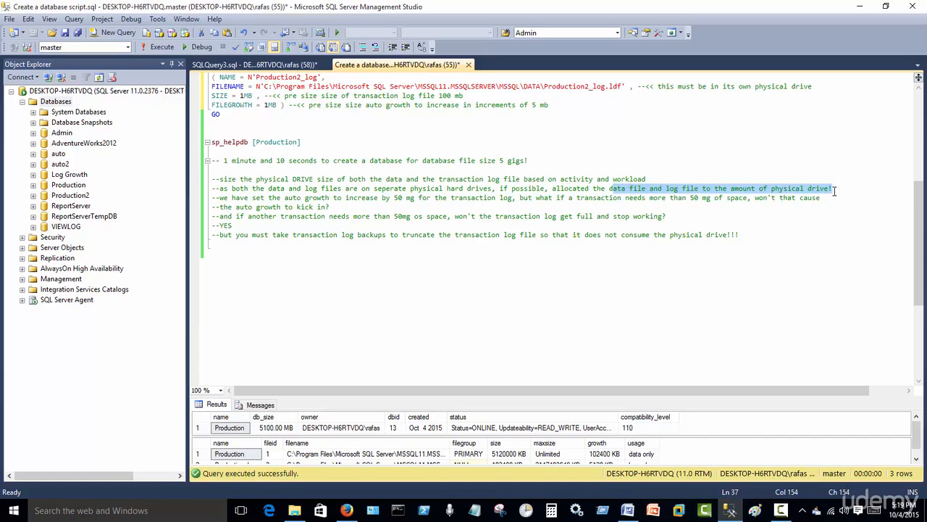
pyautogui.moveTo(666, 213); pyautogui.dragTo(661, 209)
pyautogui.click(611, 190)
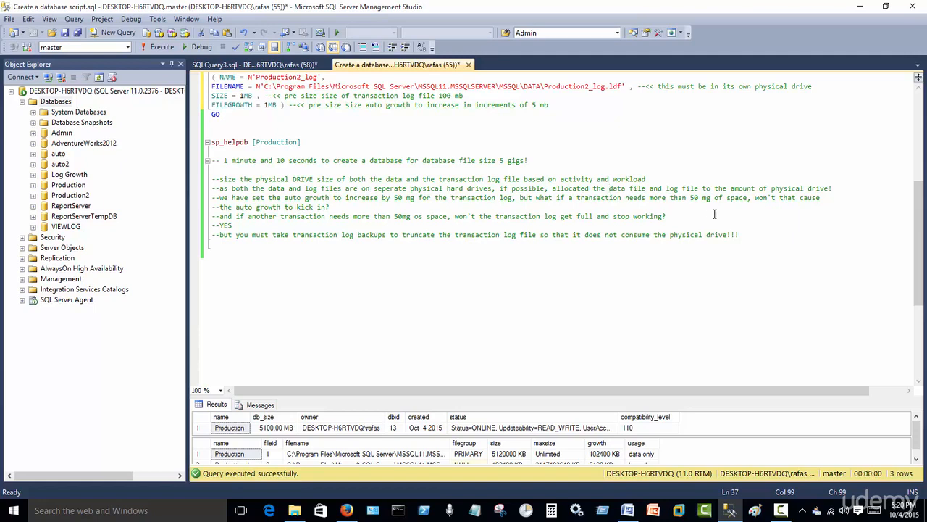
pyautogui.click(333, 207)
pyautogui.moveTo(333, 207); pyautogui.dragTo(207, 201)
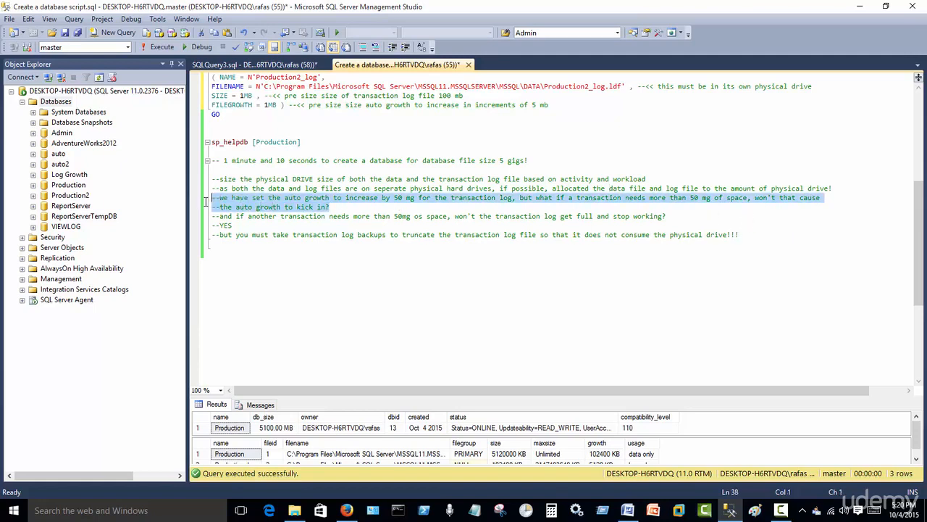
pyautogui.click(340, 207)
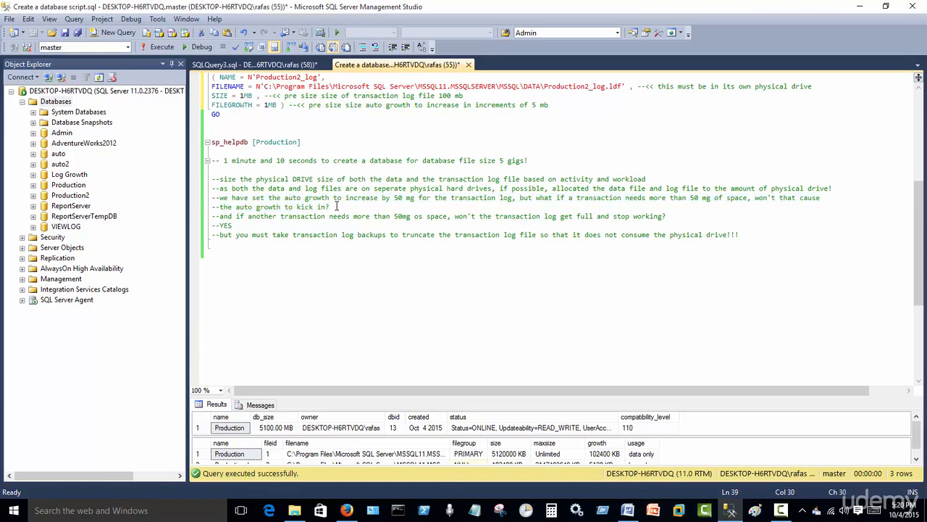
pyautogui.hotkey('shift', 'Up')
pyautogui.hotkey('shift', 'Home')
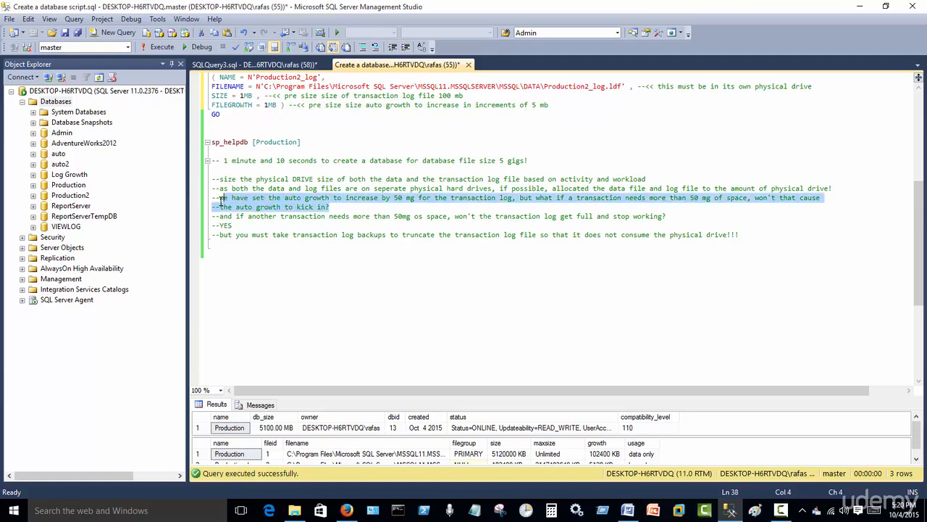
pyautogui.click(341, 210)
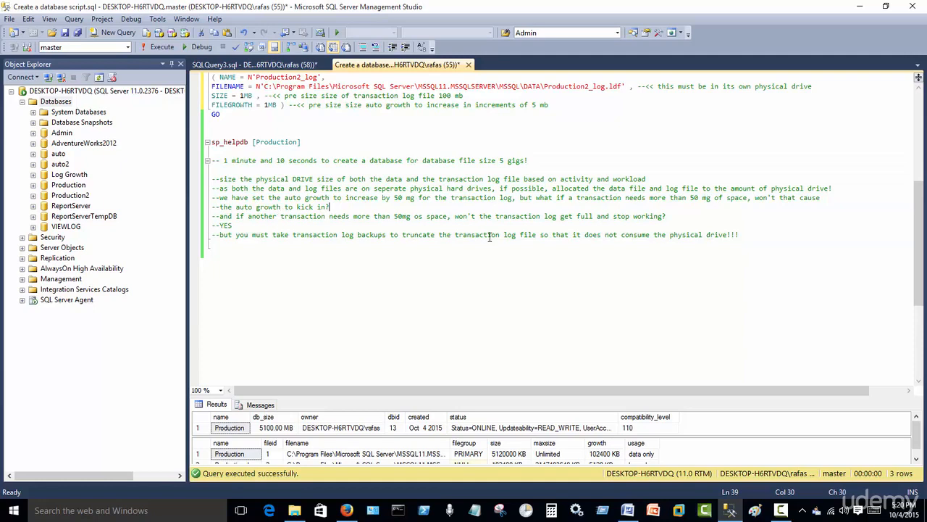
pyautogui.moveTo(394, 199); pyautogui.dragTo(513, 199)
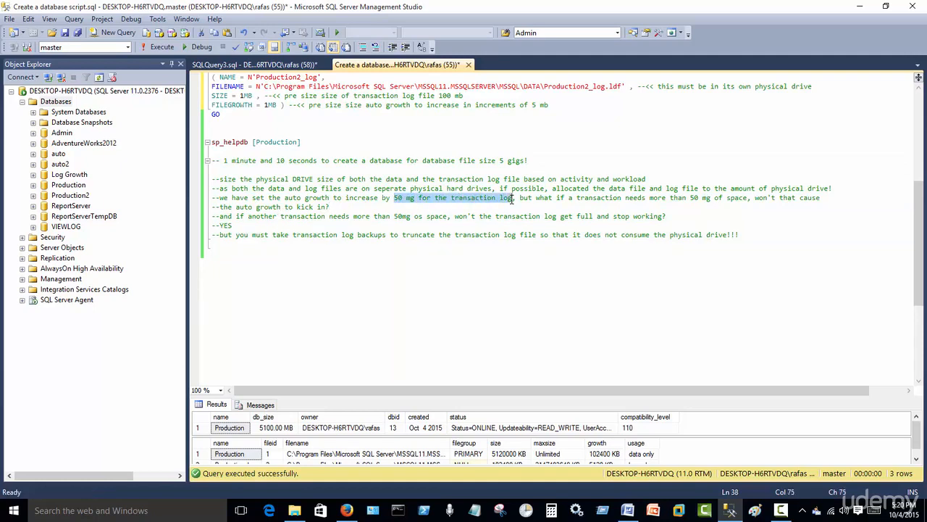
pyautogui.click(314, 229)
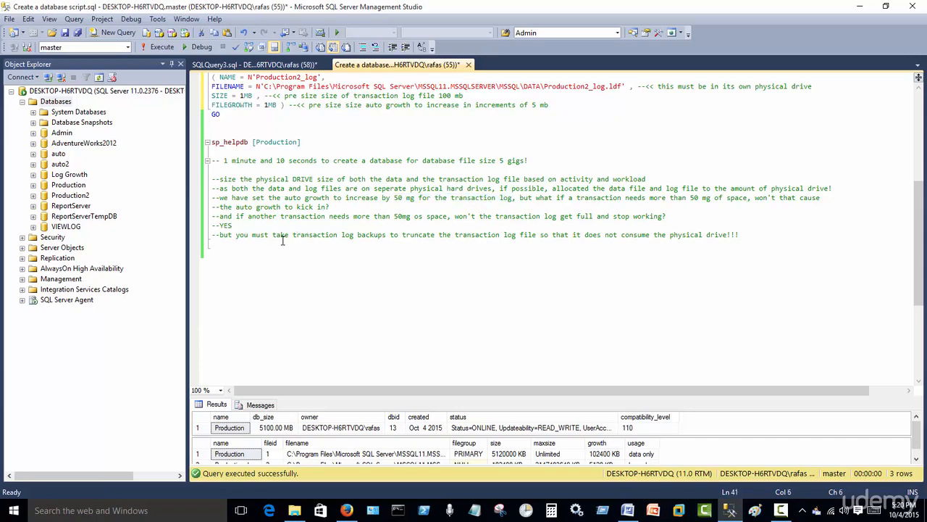
# - Correct the typo "os" to "oF" after "50mg" in the comment about another transaction needing more space
pyautogui.click(424, 218)
pyautogui.press('BackSpace')
pyautogui.write('f')
pyautogui.moveTo(667, 216); pyautogui.dragTo(211, 226)
pyautogui.click(233, 226)
pyautogui.click(782, 513)
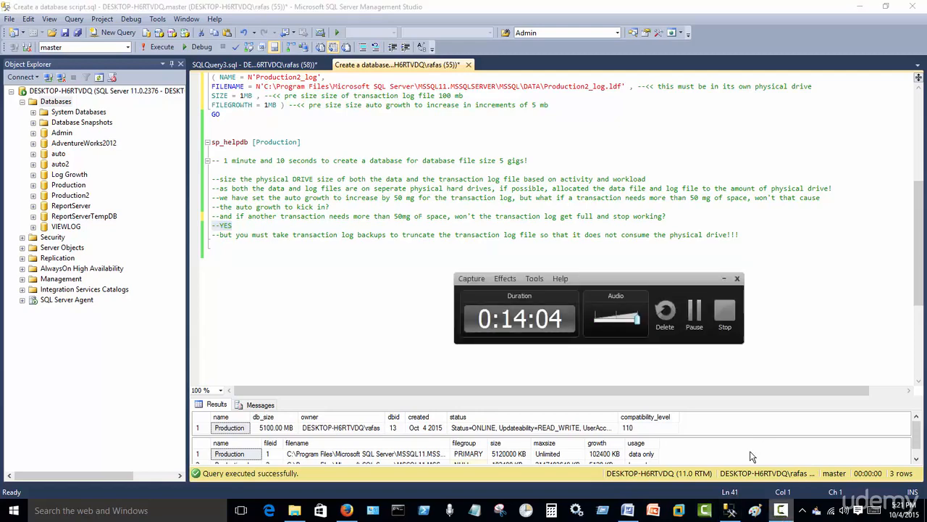